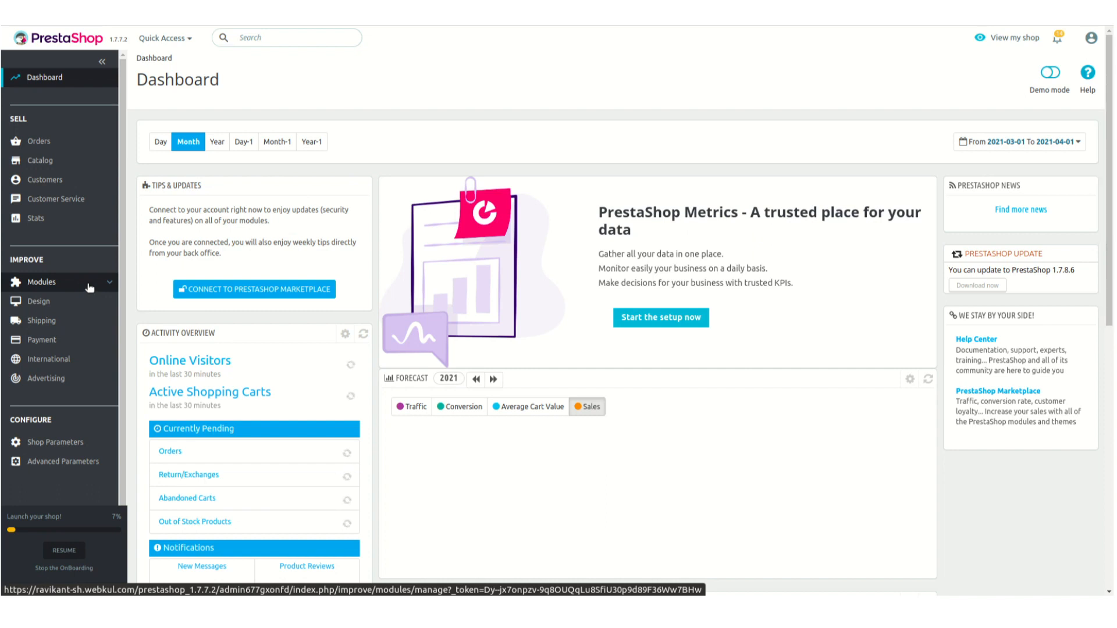
Step: Open the module manager and view the dialog for uploading a module archive
mouse_move(69, 284)
click(53, 303)
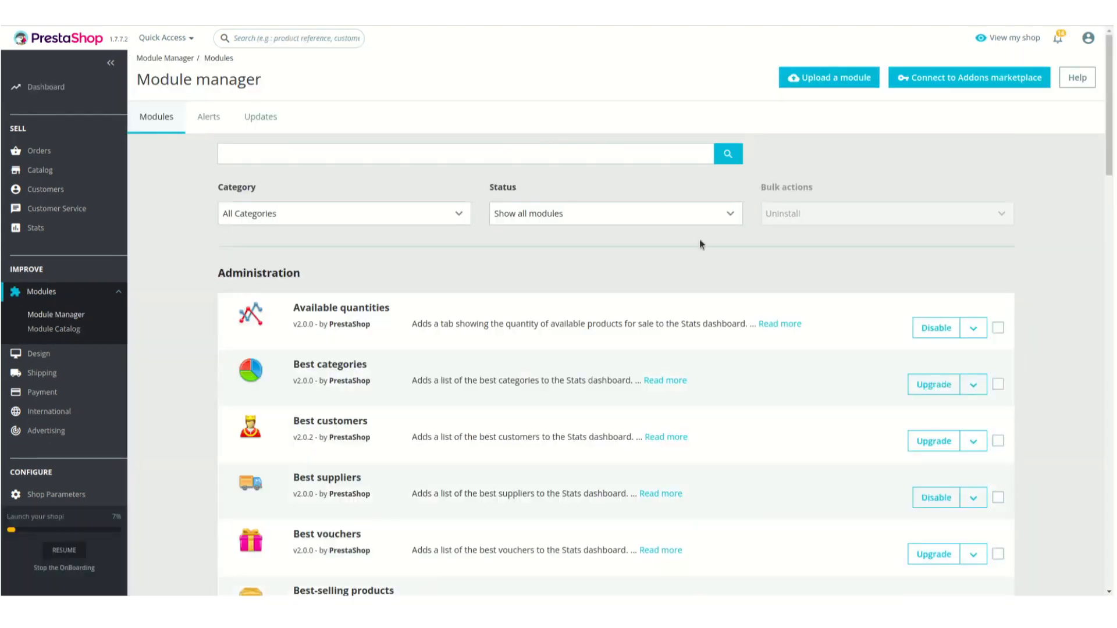
click(837, 81)
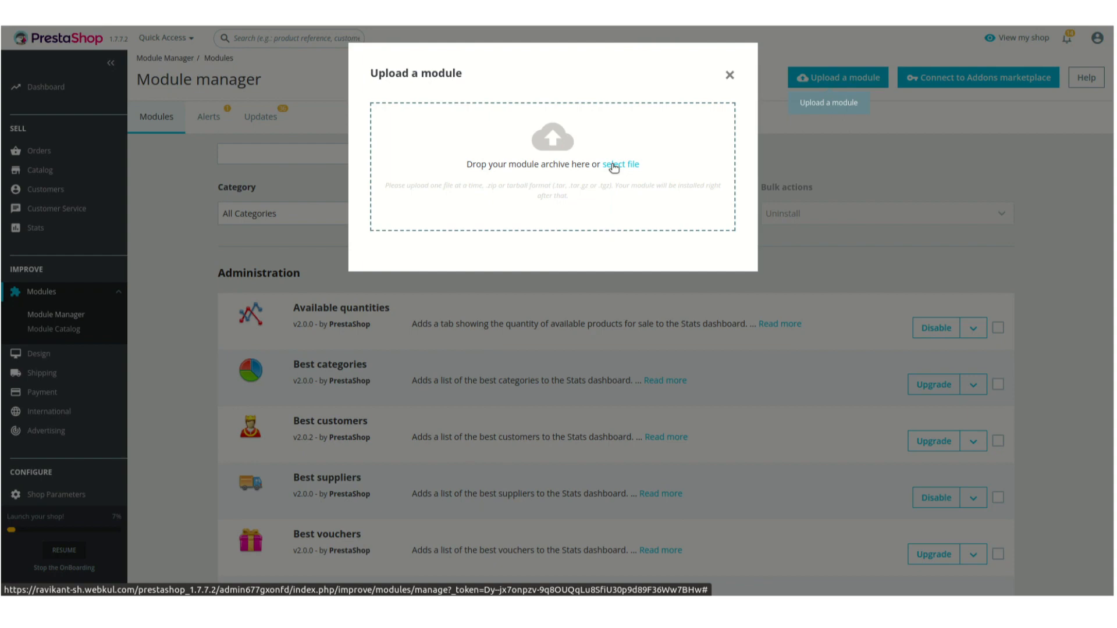
click(728, 75)
Step: Open the configuration of the Webkul Shopify Prestashop Connector and inspect its MPWKSID and MP Source URL fields
scroll(636, 236, down, 18)
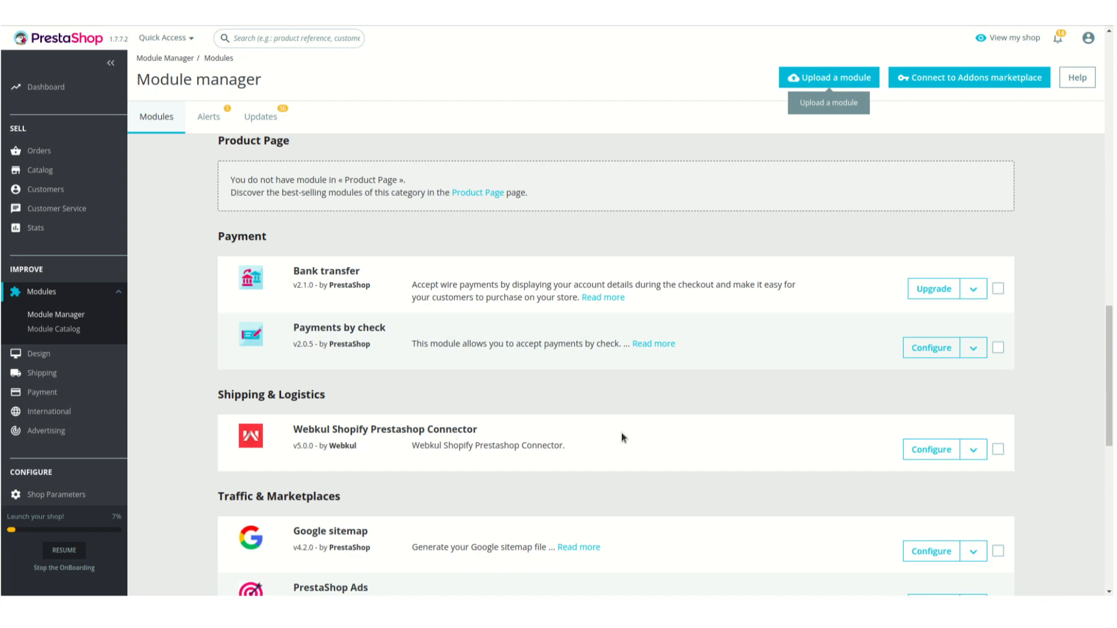
click(938, 451)
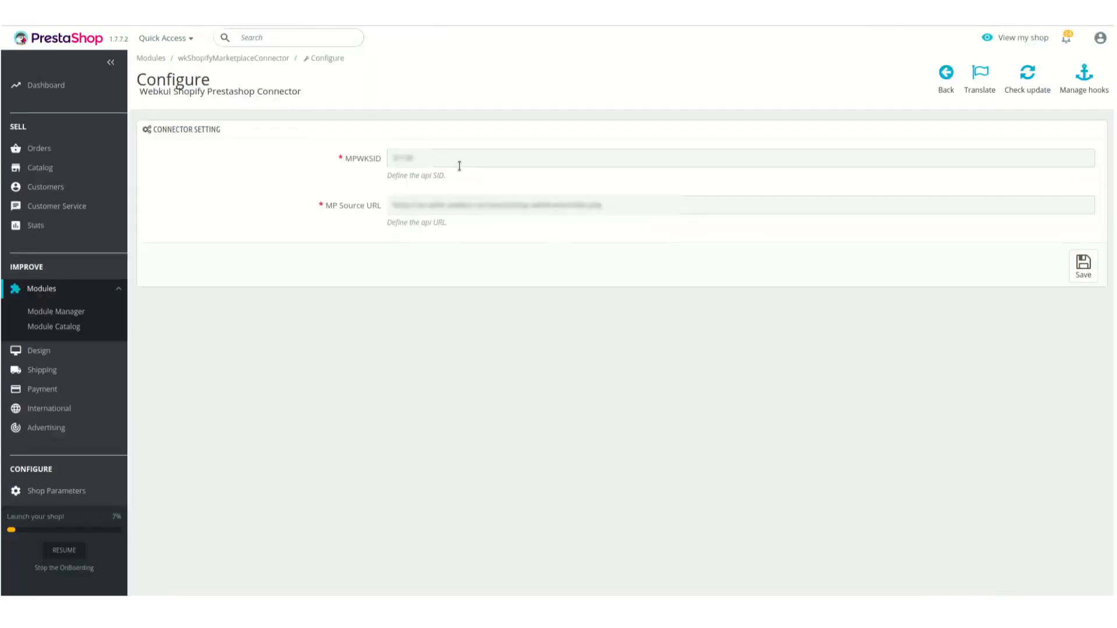
click(453, 163)
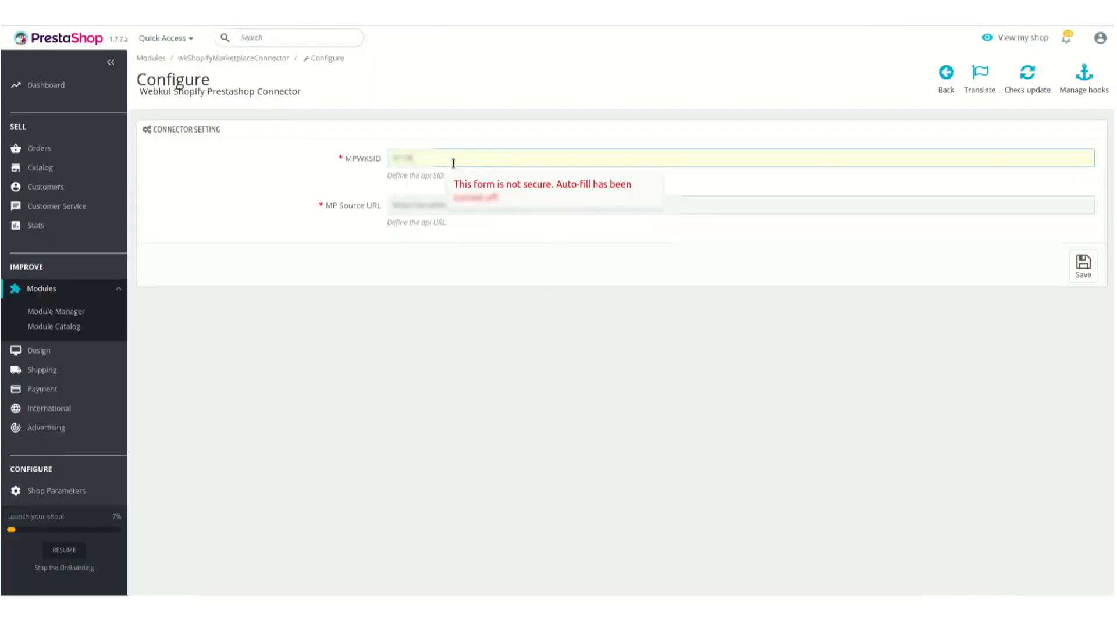
click(429, 208)
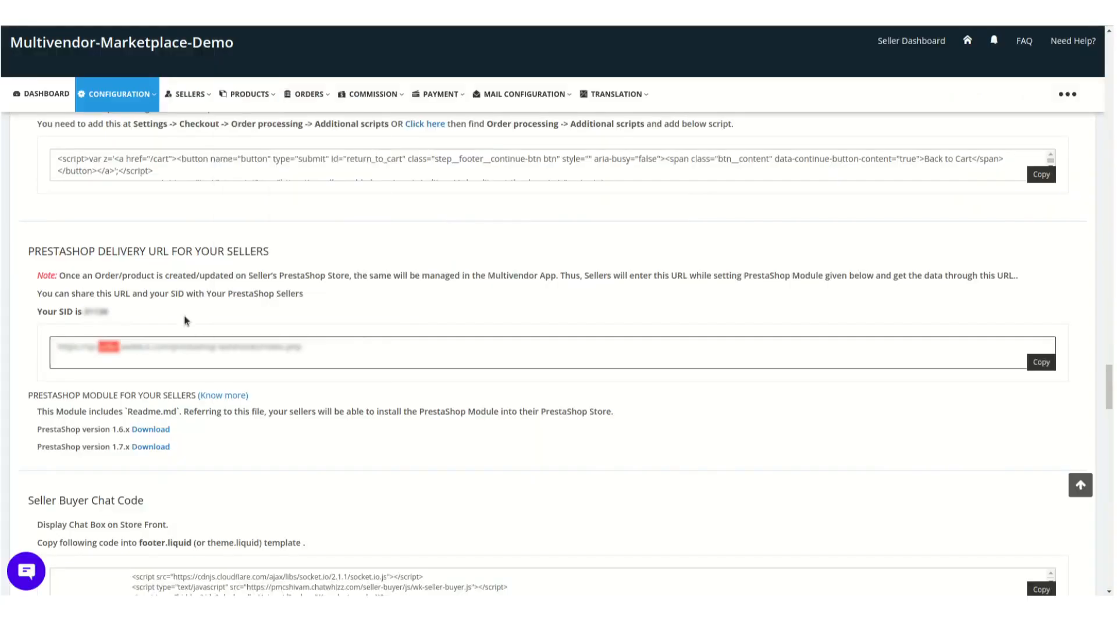
Step: In the Multivendor-Marketplace-Demo admin configuration, select the PrestaShop delivery URL for sellers and the SID
click(165, 351)
key(ctrl+a)
click(165, 351)
double_click(96, 312)
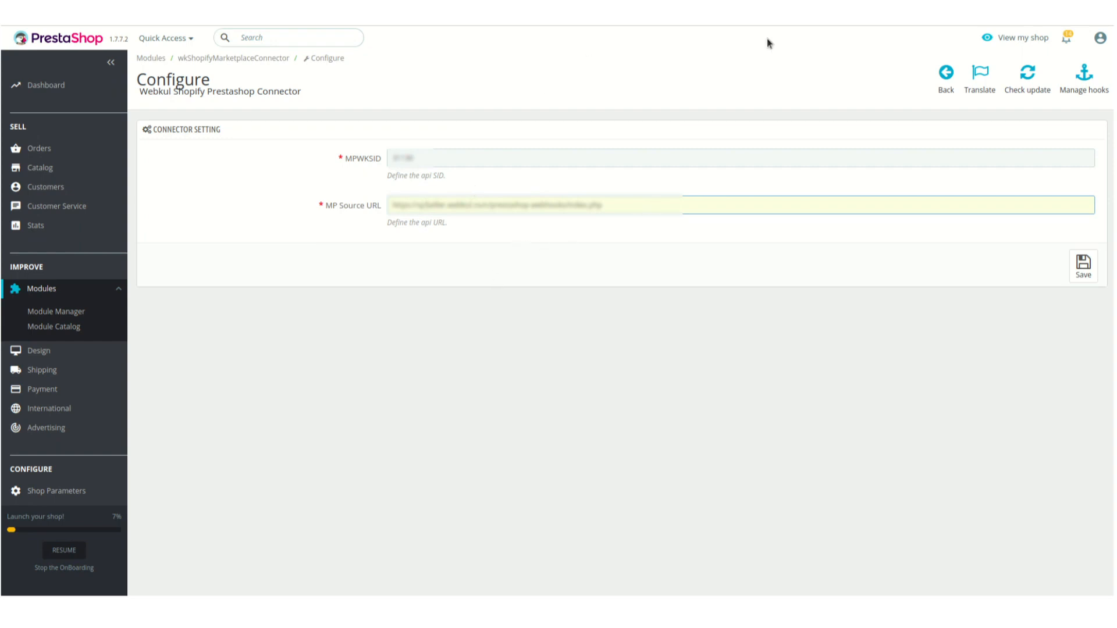
Step: Open PrestaShop's advanced Webservice settings and generate a key for a new webservice account
click(111, 62)
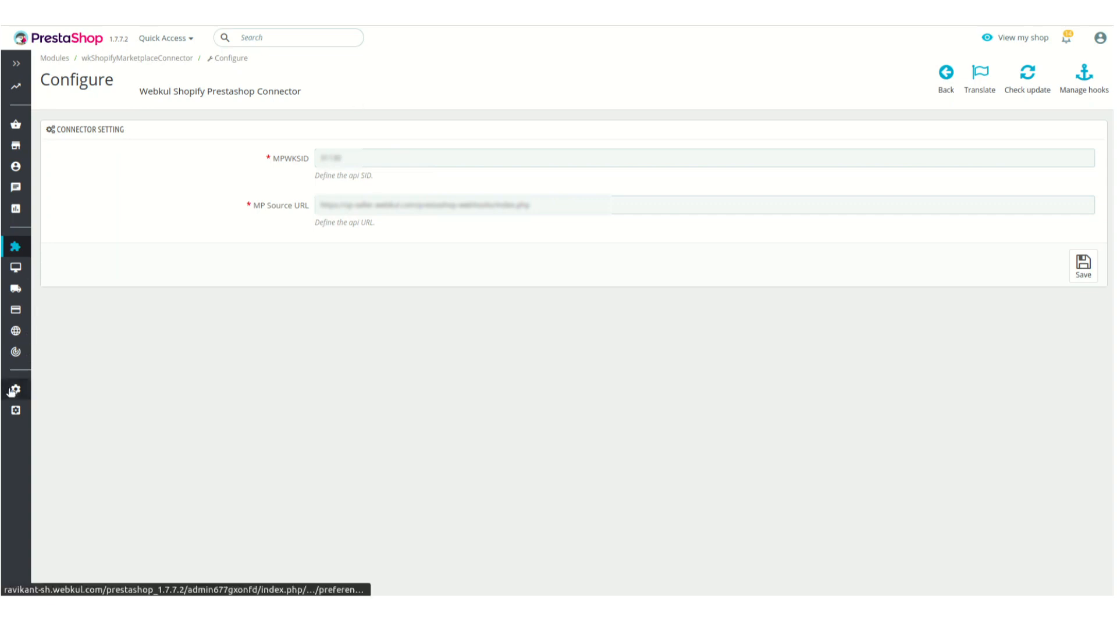
mouse_move(13, 391)
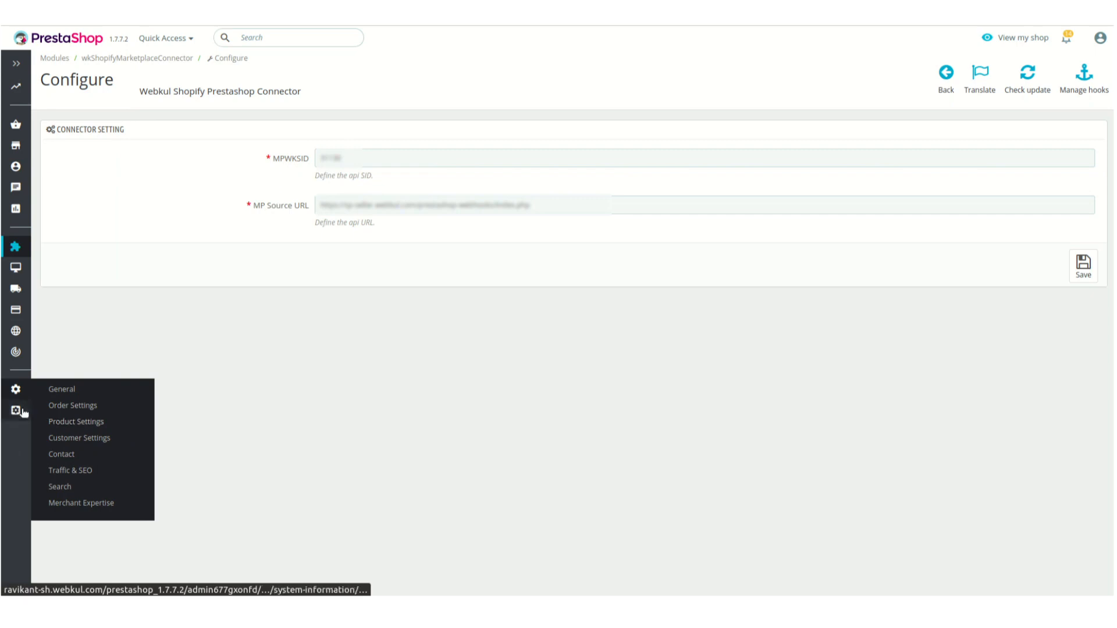
mouse_move(17, 410)
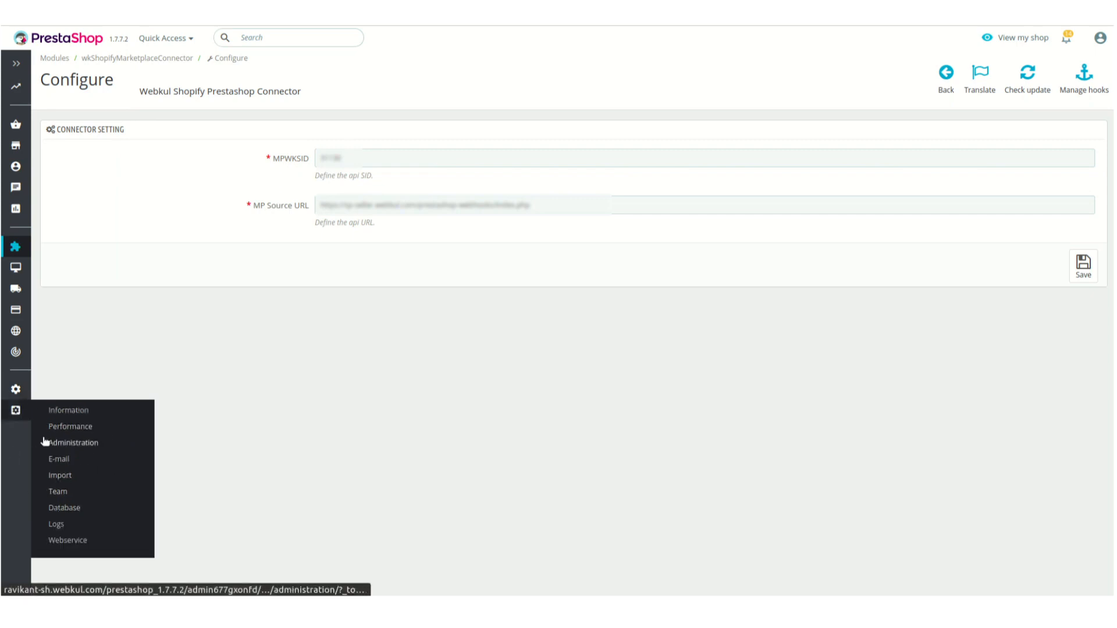
click(68, 541)
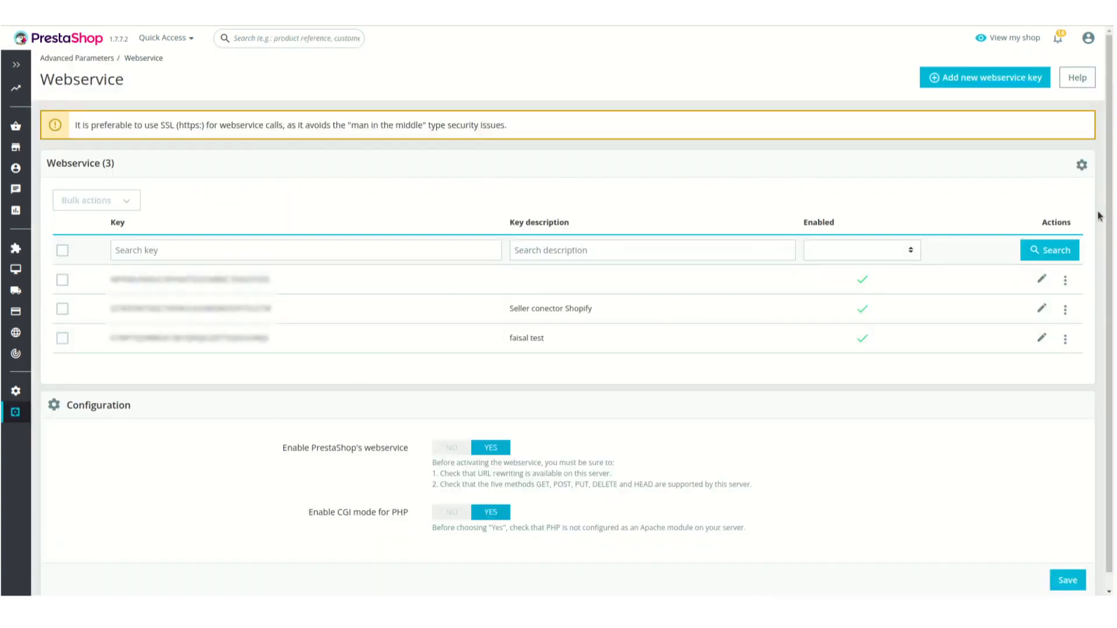
click(1000, 87)
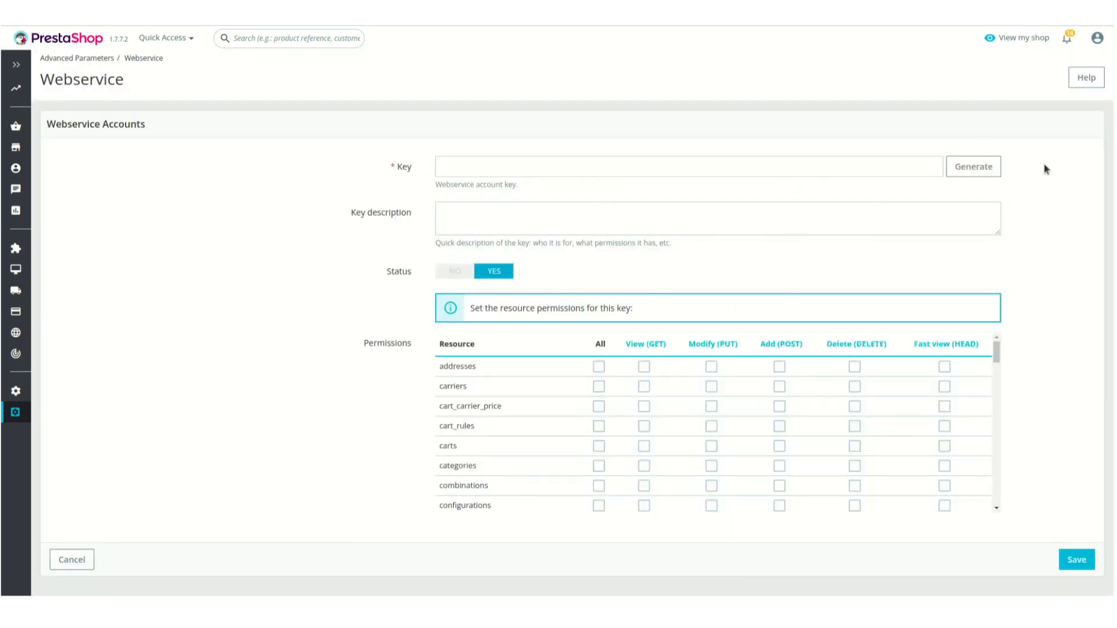
click(989, 168)
Step: Grant all permissions for addresses, carriers, cart_carrier_price, cart_rules, carts, categories, combinations and configurations
scroll(477, 368, down, 3)
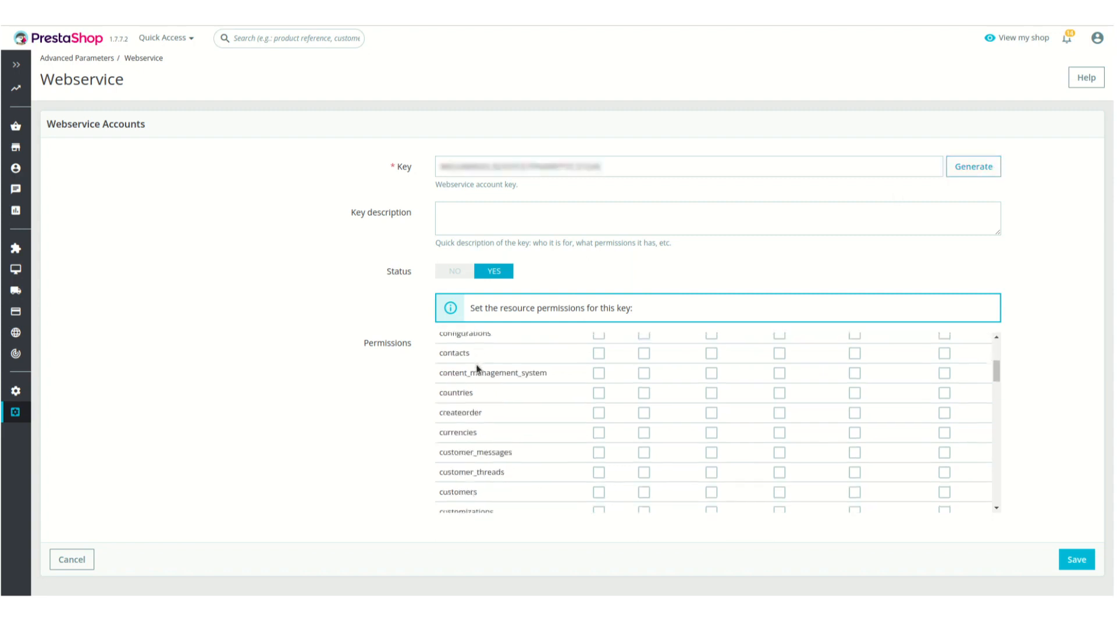
scroll(476, 368, up, 3)
click(599, 368)
click(597, 387)
click(599, 408)
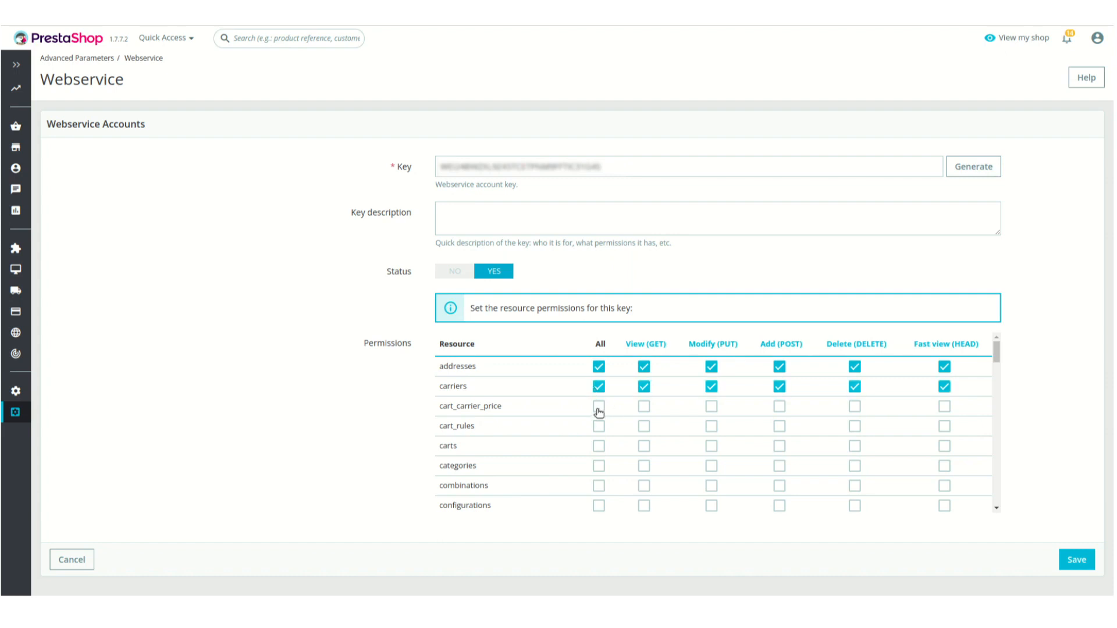
click(598, 427)
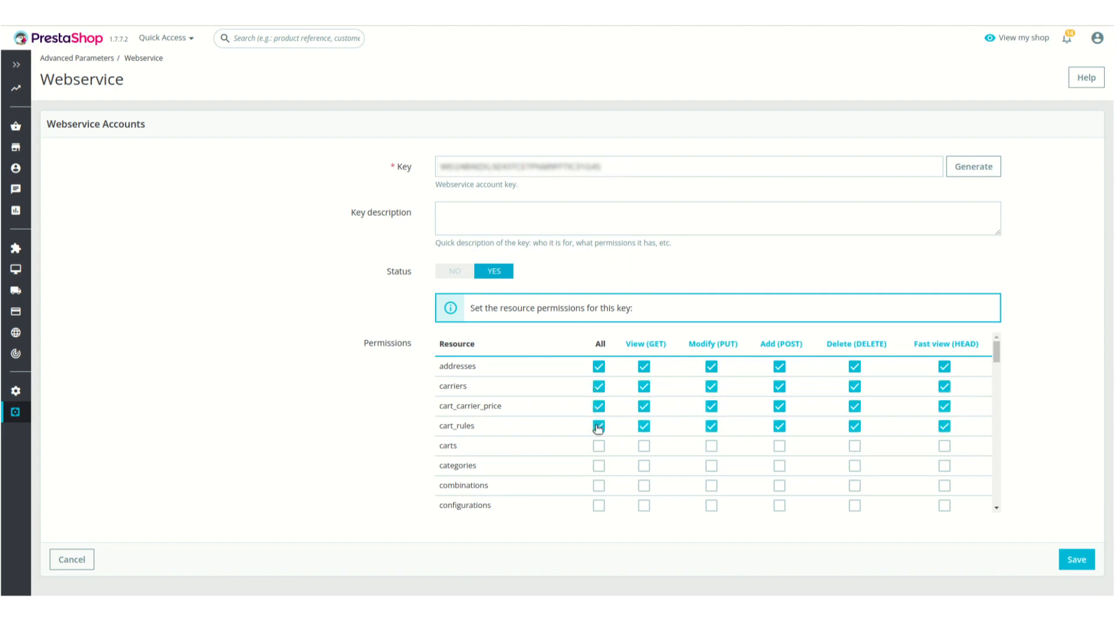
click(598, 447)
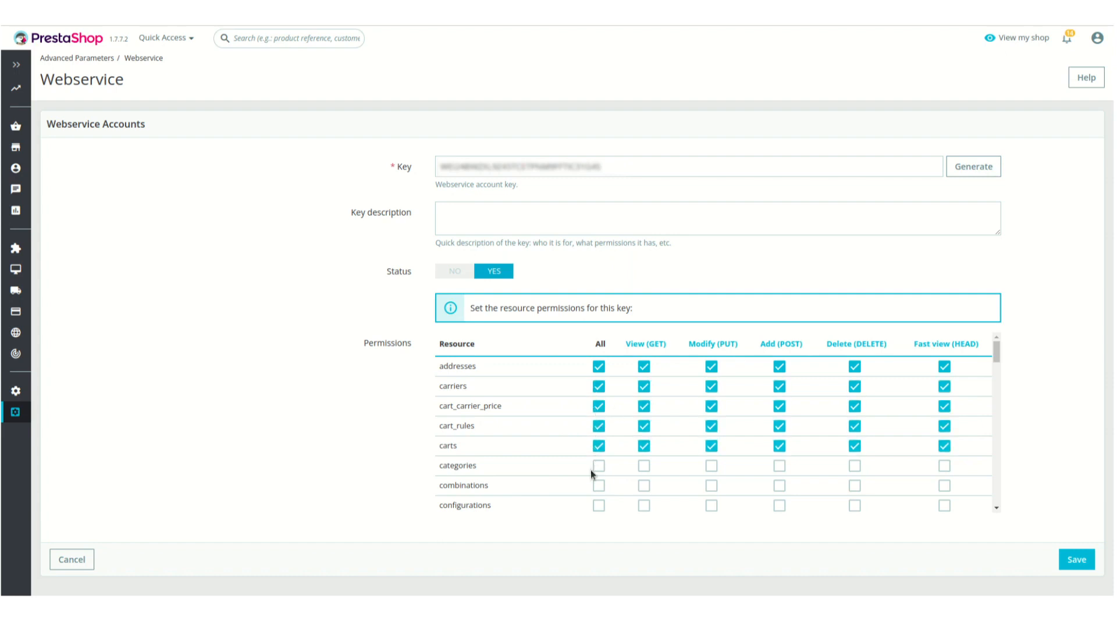
click(599, 466)
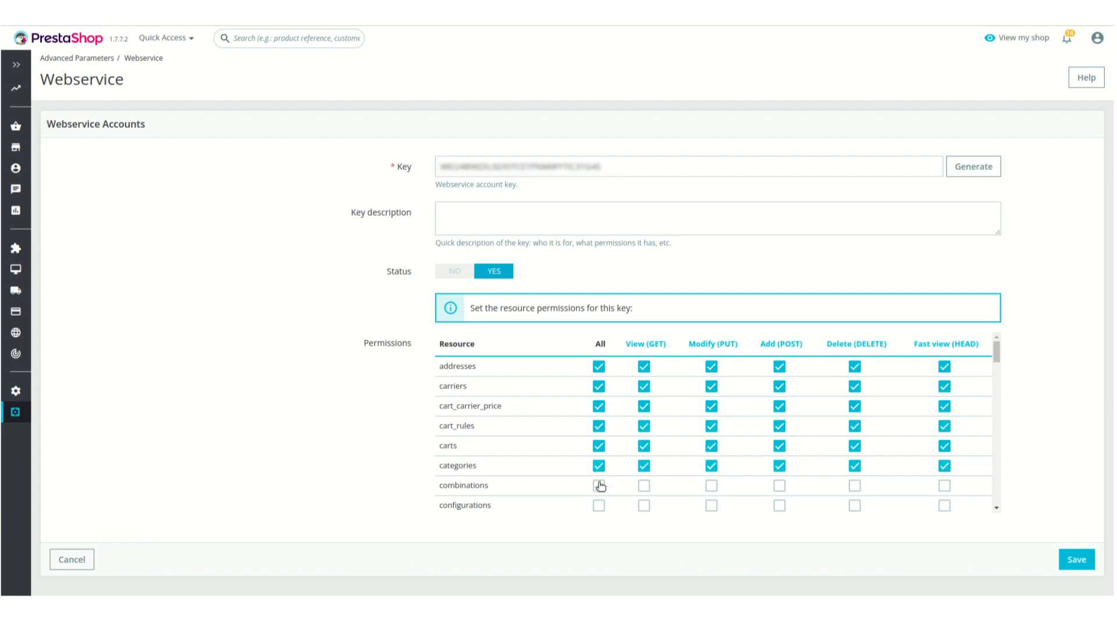
click(599, 486)
click(599, 505)
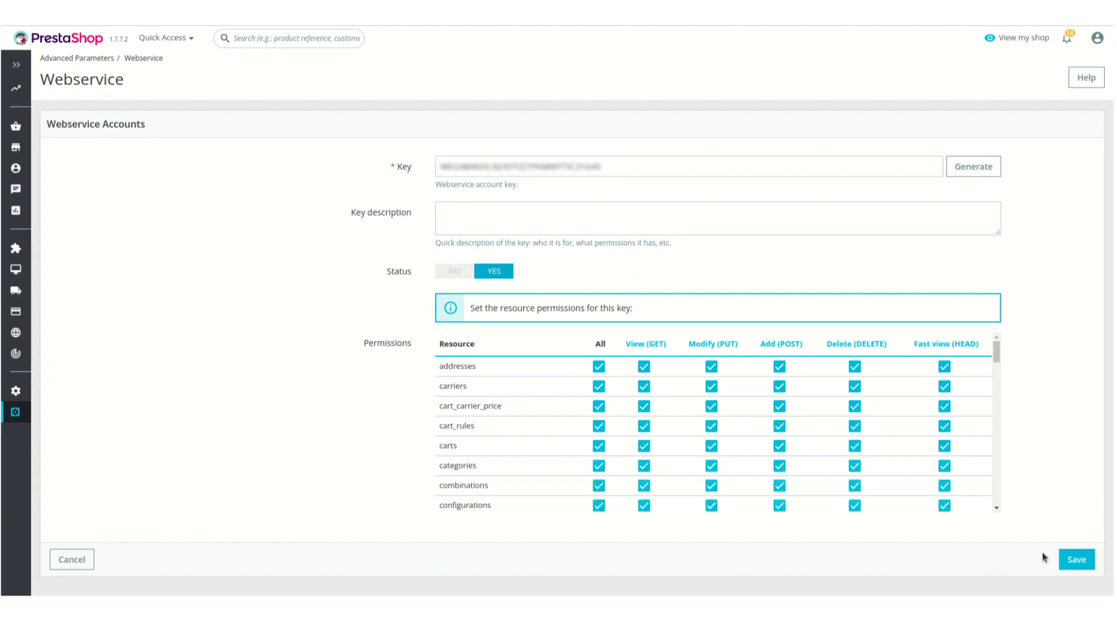
Step: Review the key's resource permissions and save the new webservice account
scroll(812, 462, down, 3)
scroll(813, 464, up, 2)
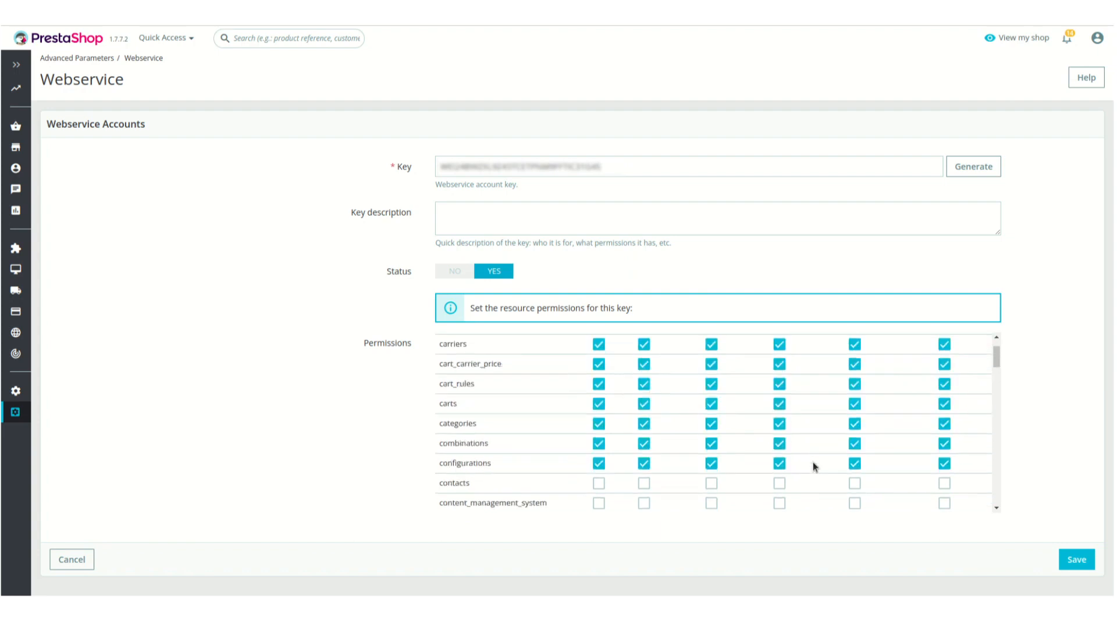
scroll(543, 473, up, 2)
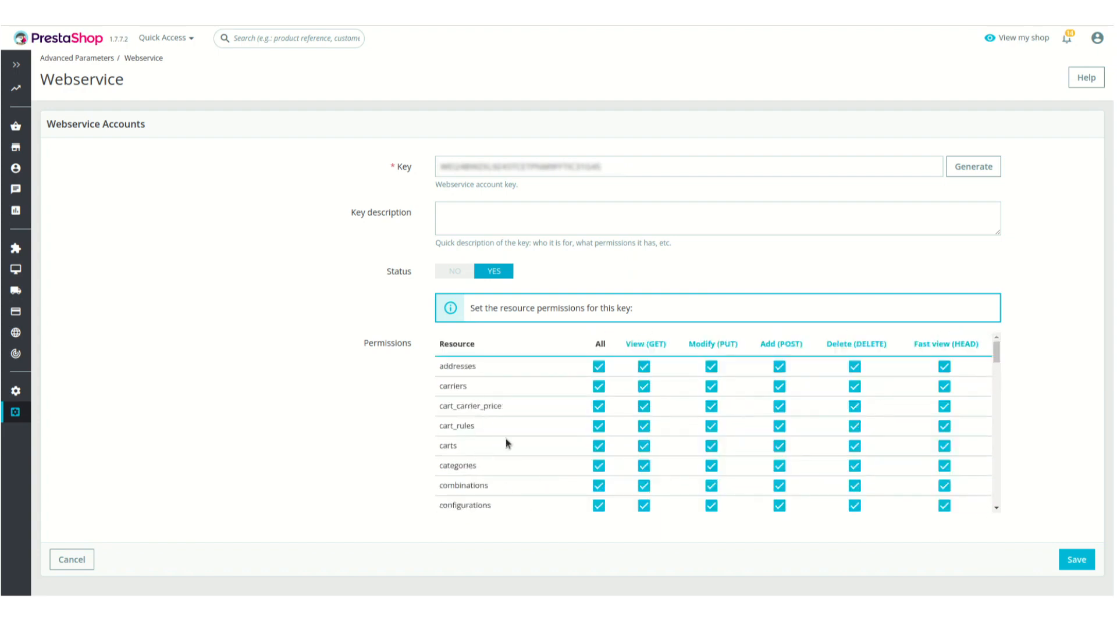
scroll(508, 466, down, 3)
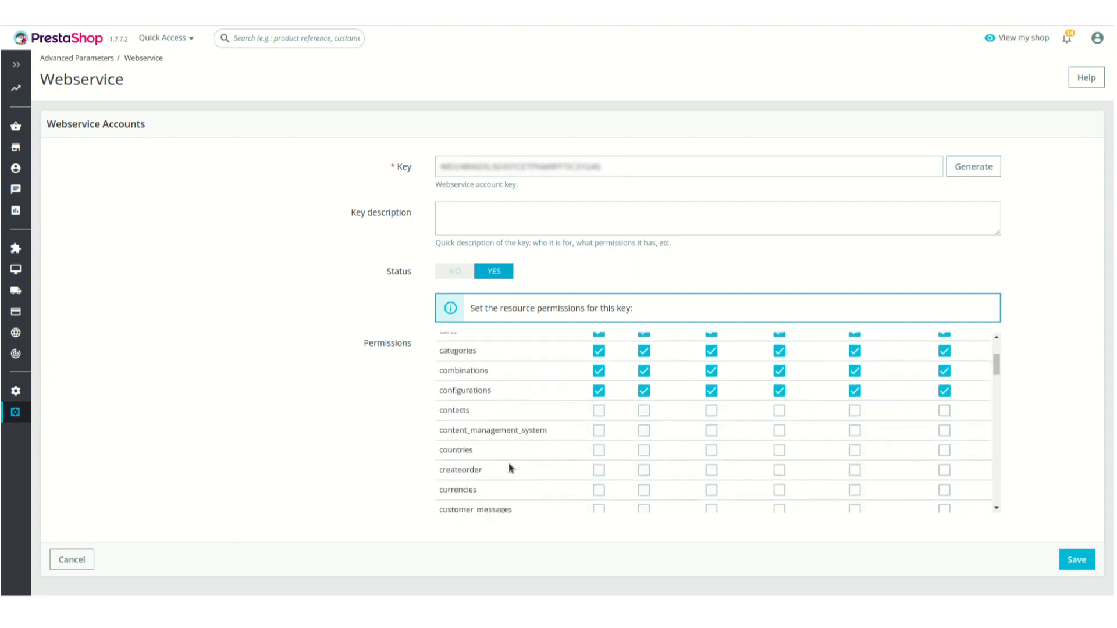
scroll(509, 467, down, 2)
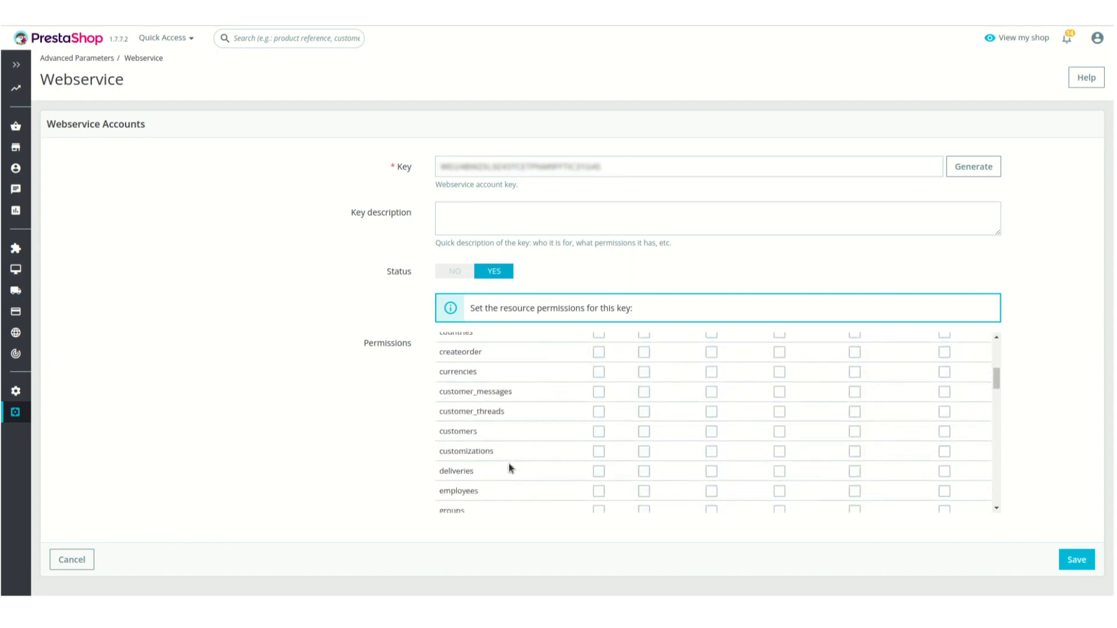
scroll(510, 467, down, 3)
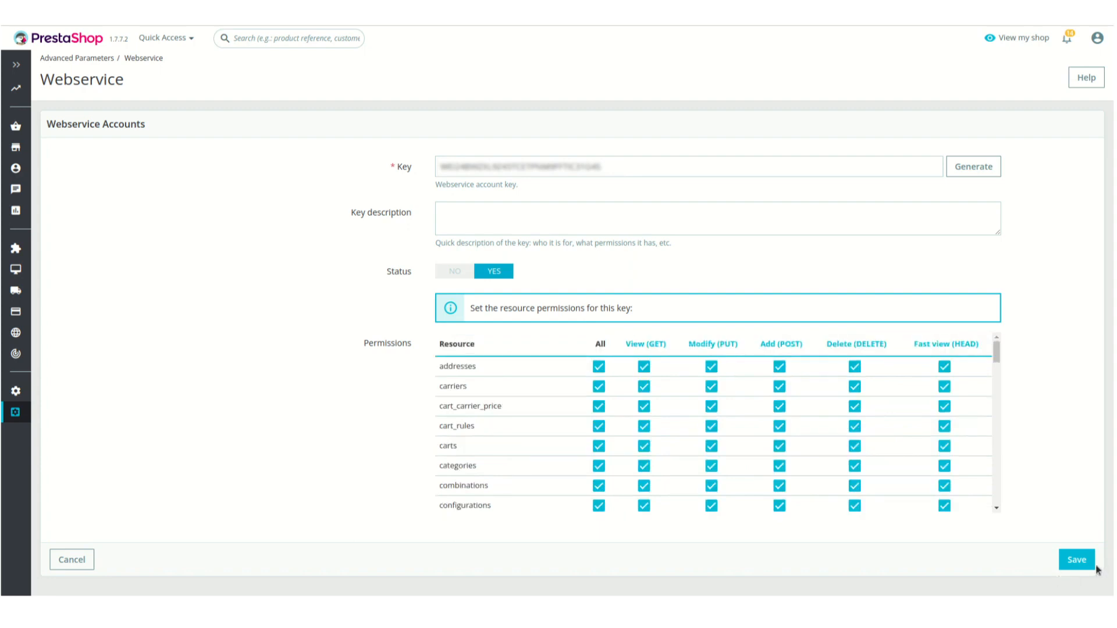
click(1092, 564)
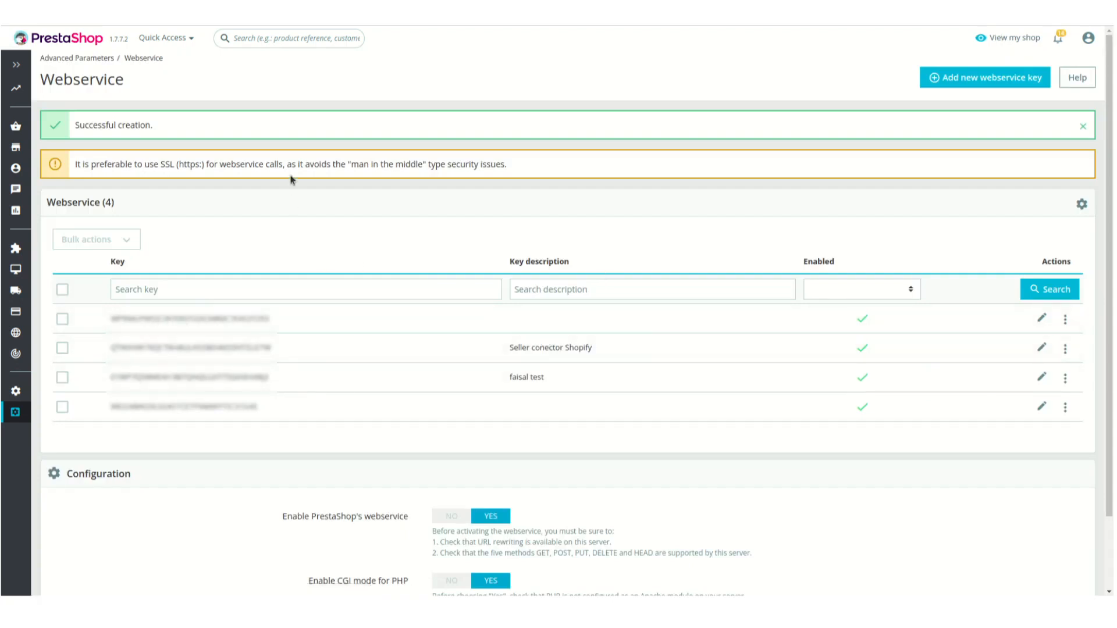
Step: Check the Webservice configuration options, switch to the Multivendor-Marketplace-Demo seller panel and open its Prestashop configuration
scroll(294, 137, down, 2)
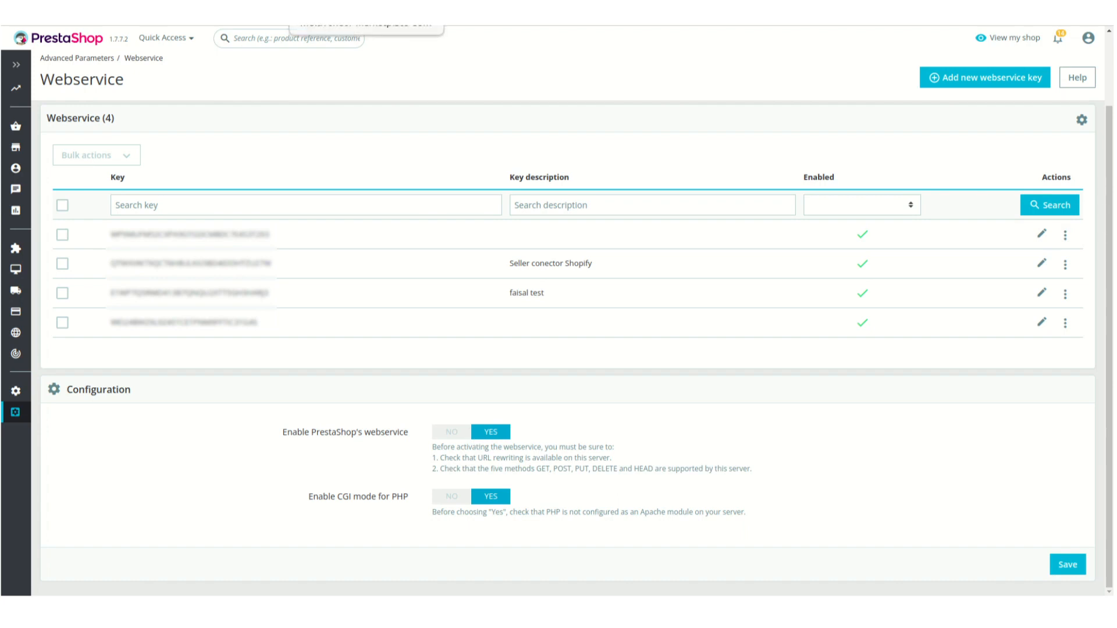
click(349, 13)
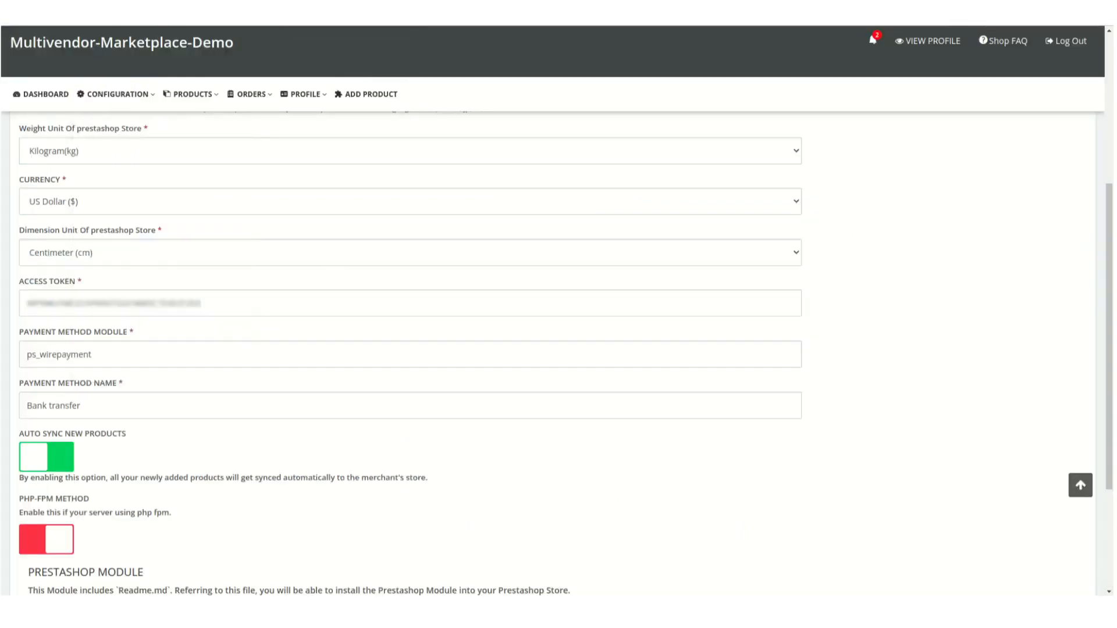
key(ctrl+Tab)
mouse_move(110, 93)
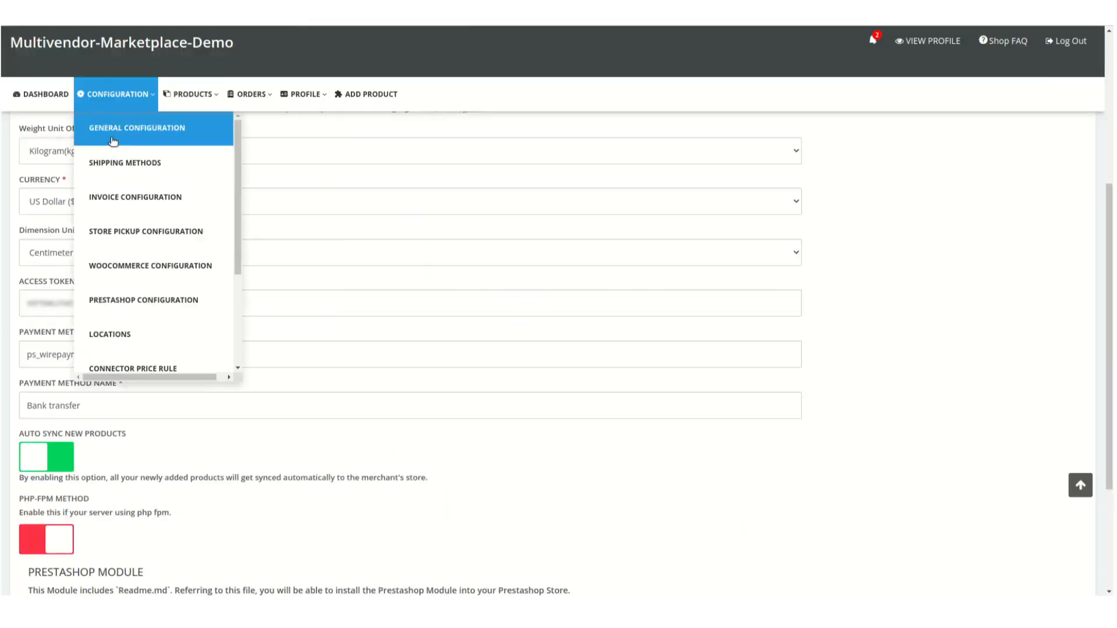
click(133, 308)
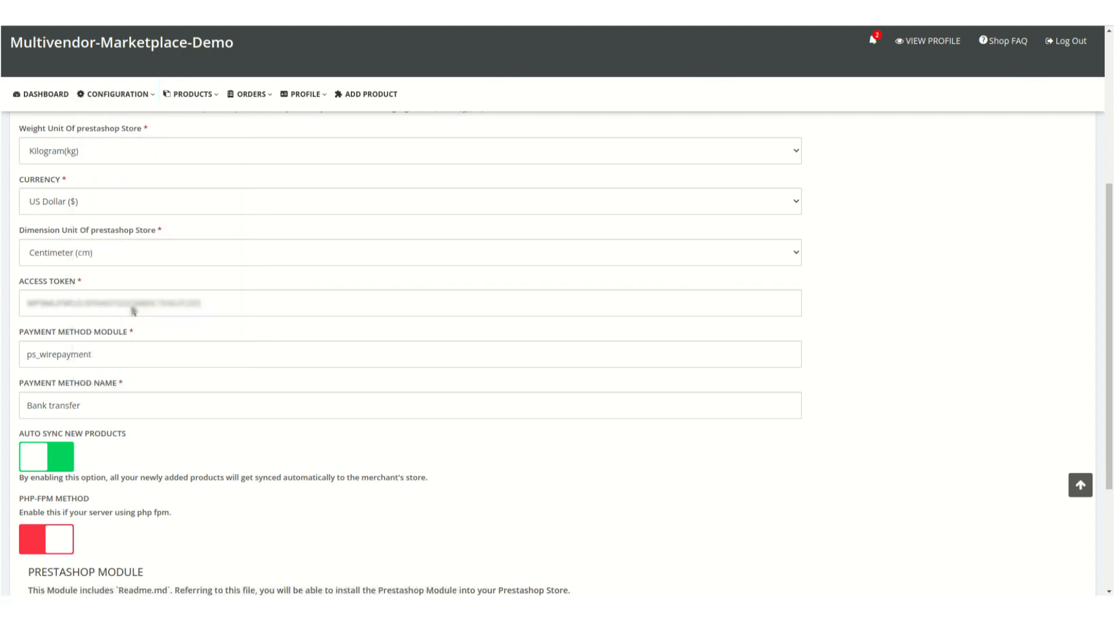
Step: Examine the Prestashop details form, from the store URL, units and currency to the access token, payment method and sync options
scroll(133, 311, up, 5)
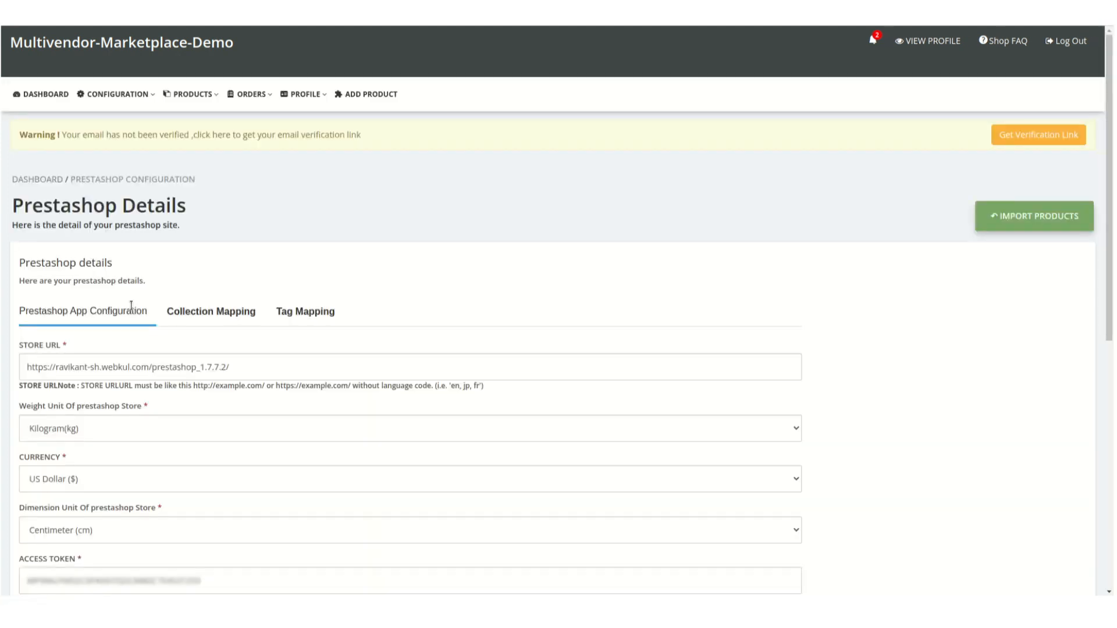
scroll(131, 307, down, 2)
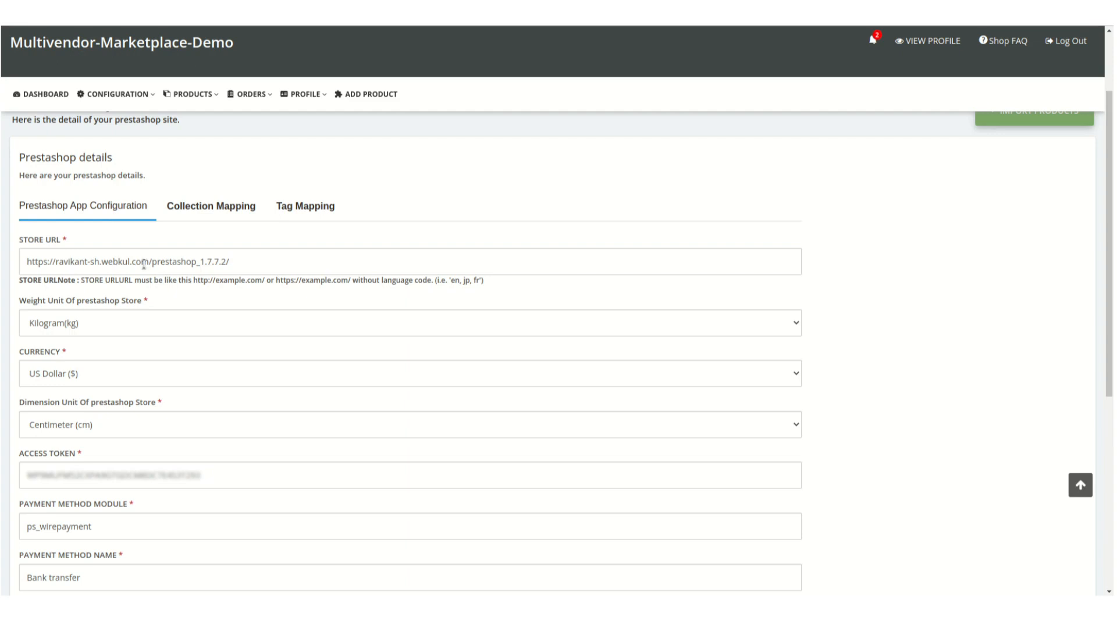
scroll(144, 264, down, 5)
scroll(144, 264, up, 2)
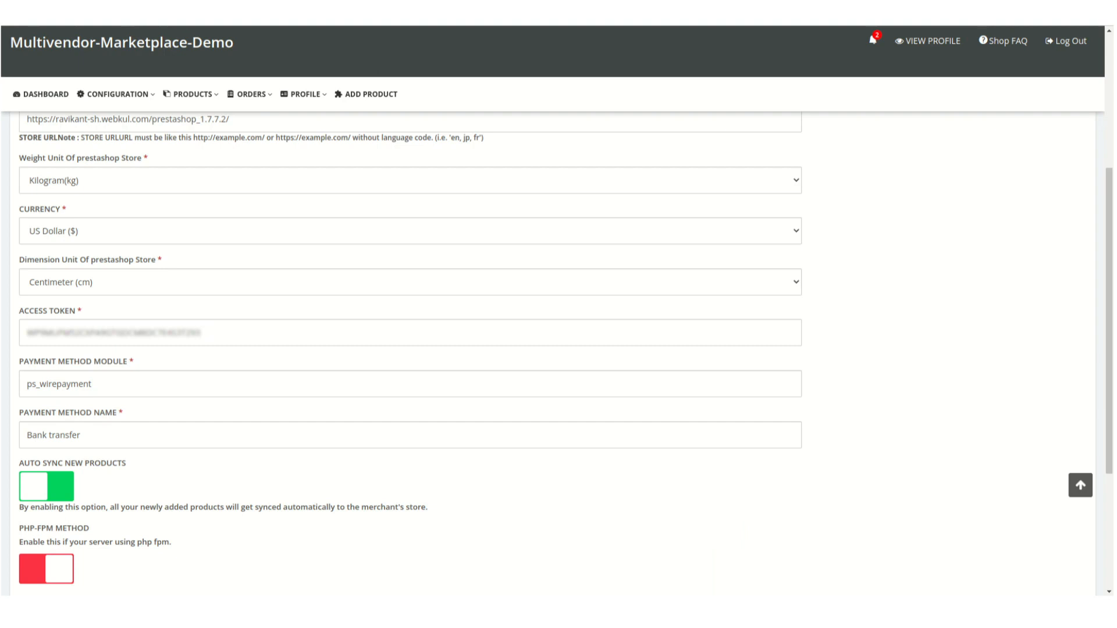
scroll(407, 349, down, 1)
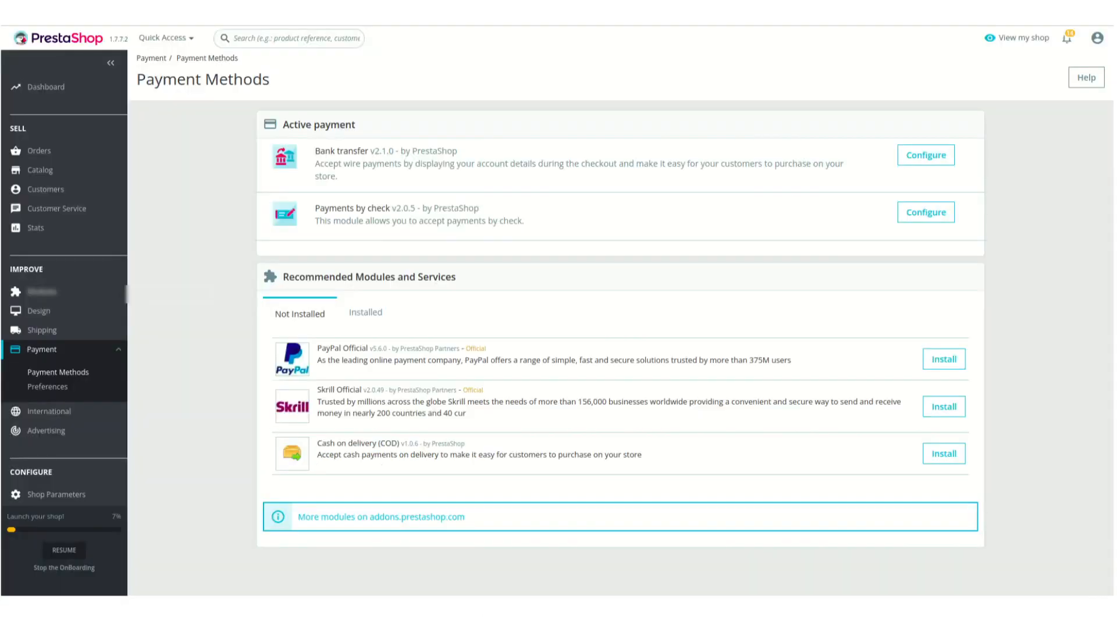
Step: Switch to PrestaShop, open the payment methods page and highlight the Bank transfer method's name
click(41, 356)
click(42, 356)
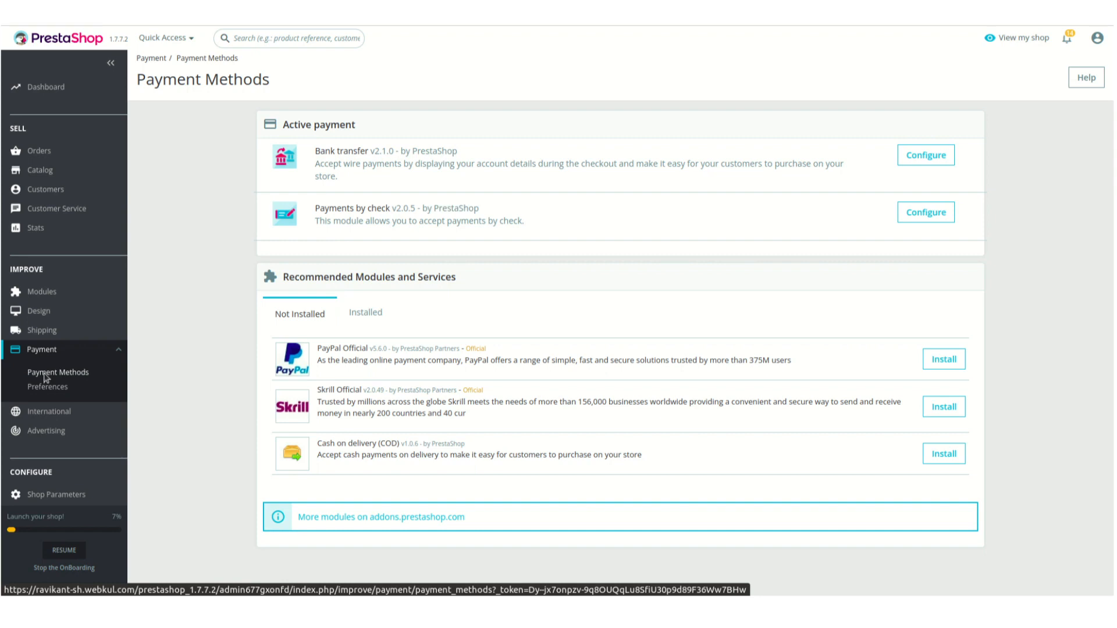
click(45, 376)
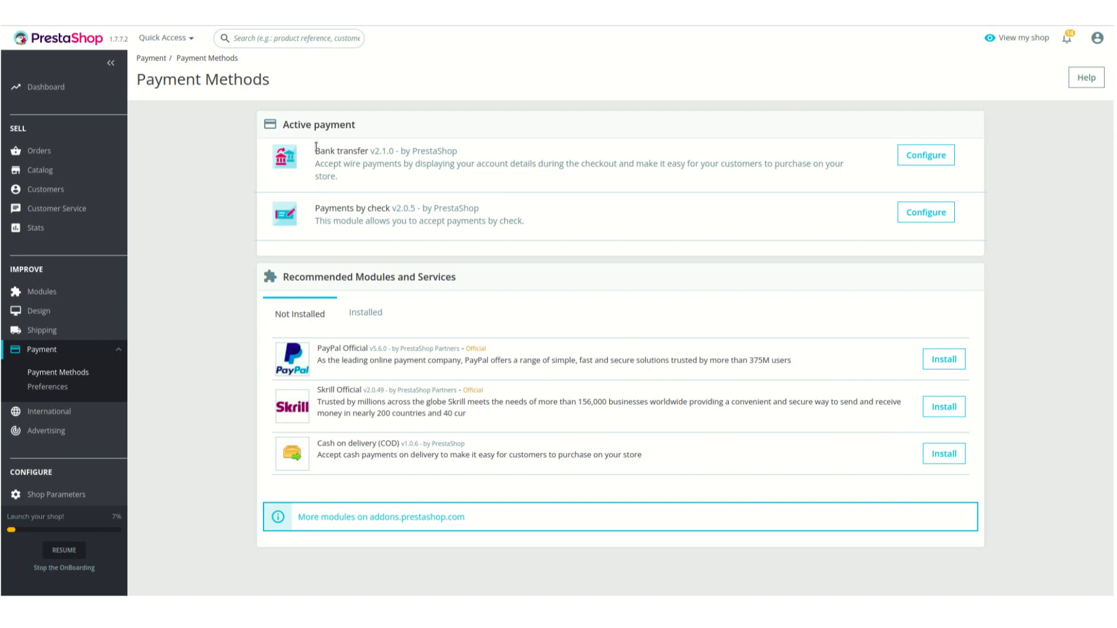
drag(315, 152, 351, 153)
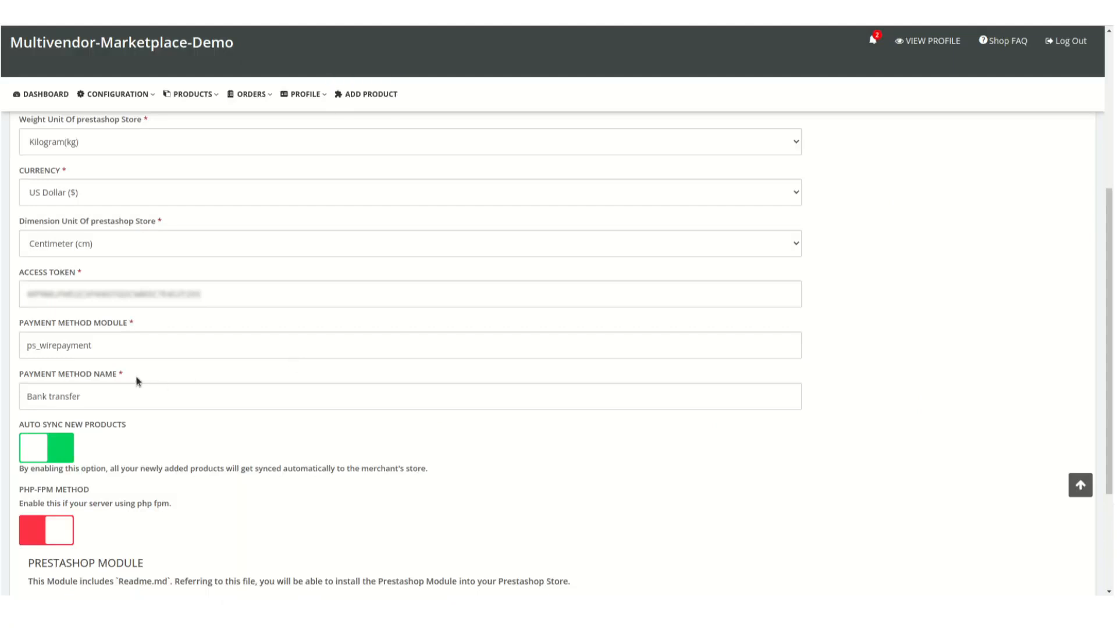
Step: Check the Payment Method Name and Payment Method Module fields against the Bank transfer module's ps_wirepayment name on its PrestaShop configuration page
triple_click(129, 388)
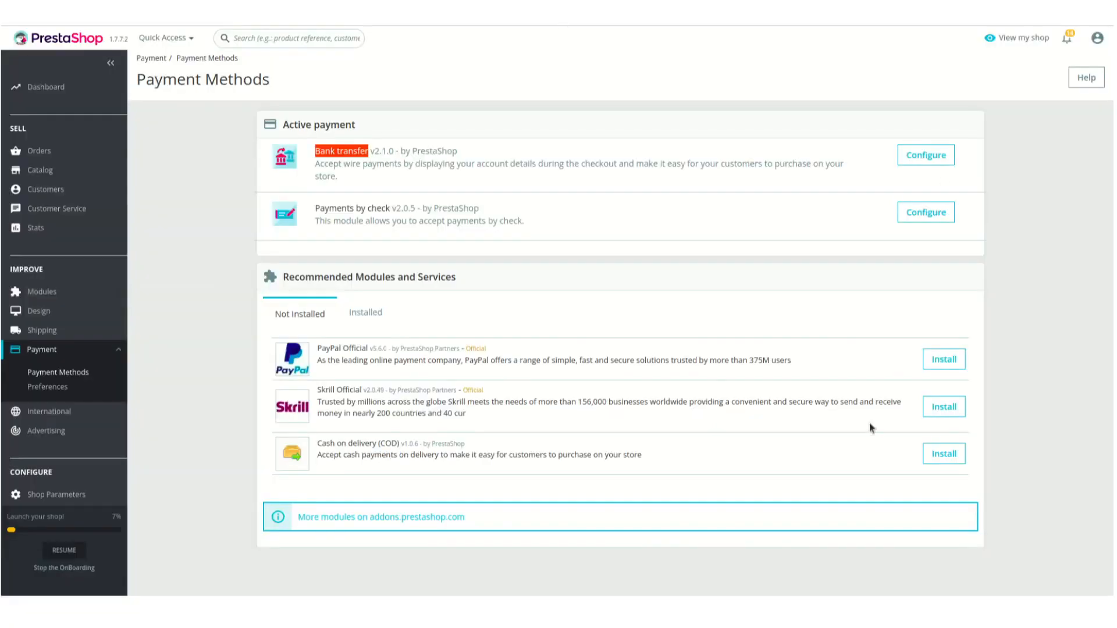
click(927, 161)
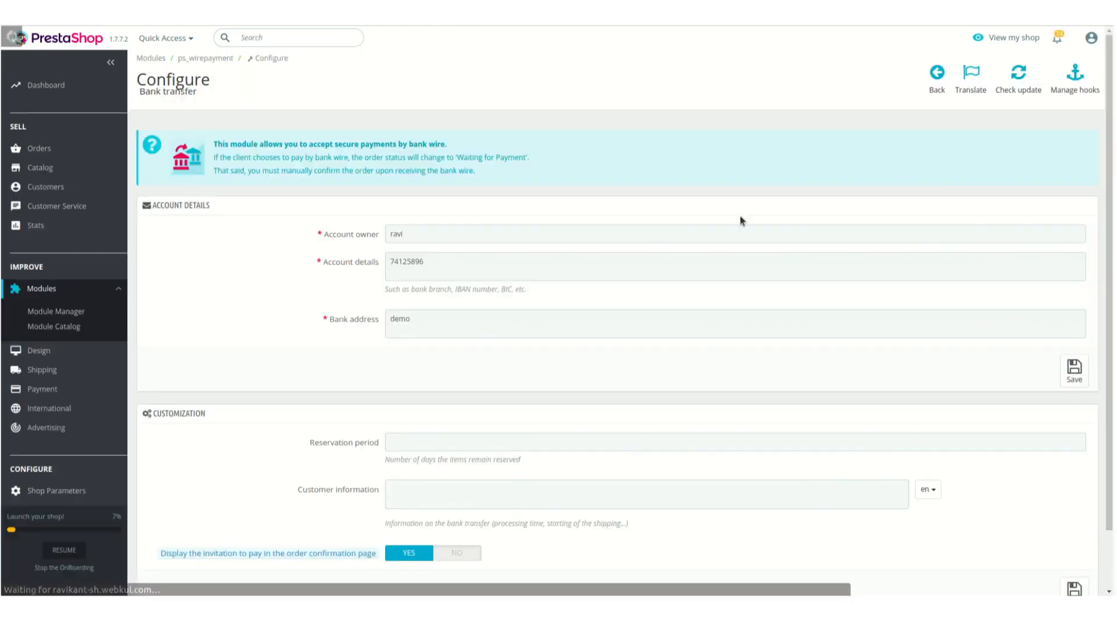
triple_click(194, 60)
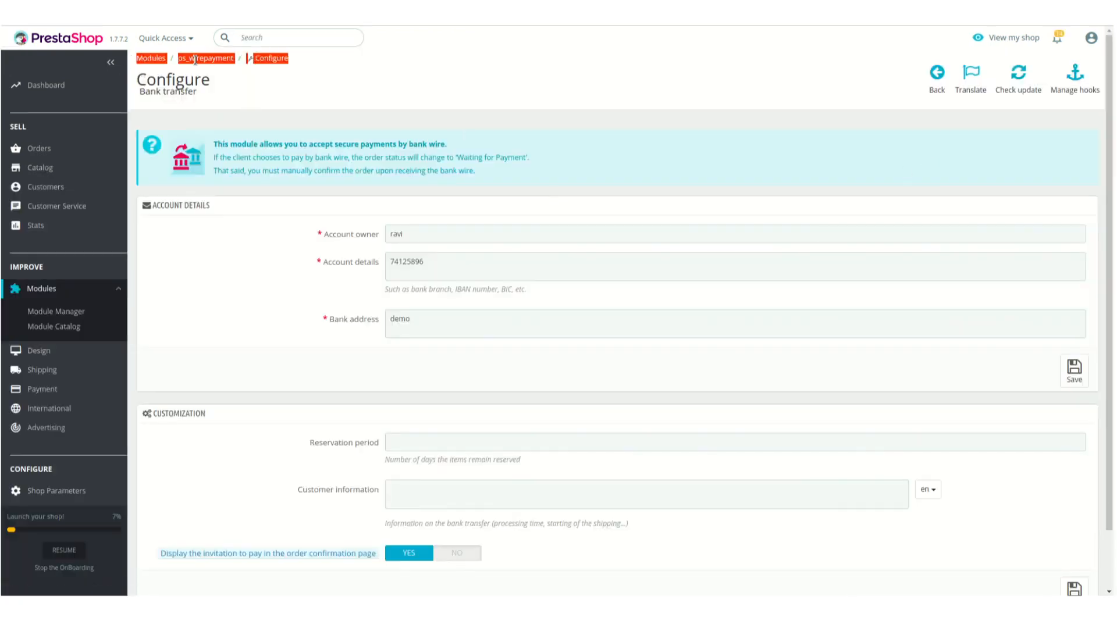
double_click(194, 60)
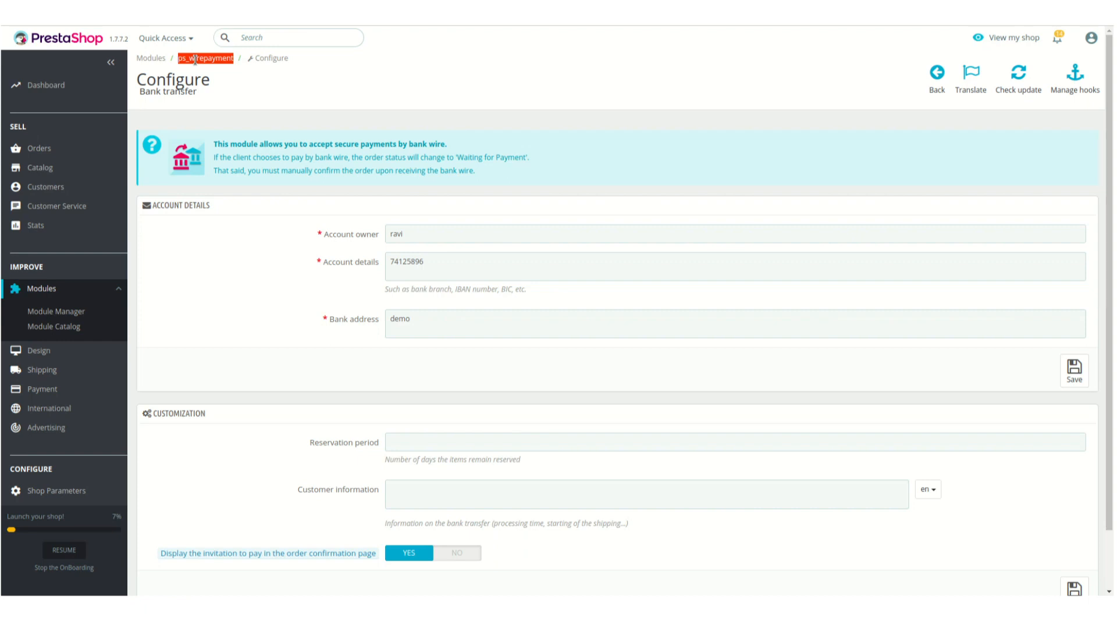
key(ctrl+Tab)
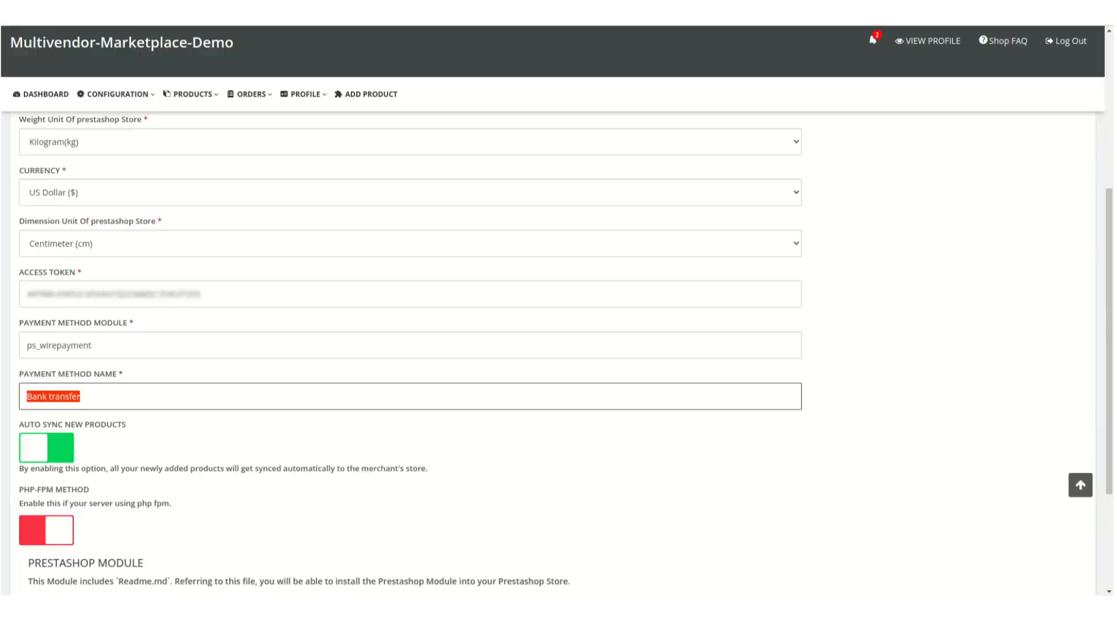
double_click(173, 343)
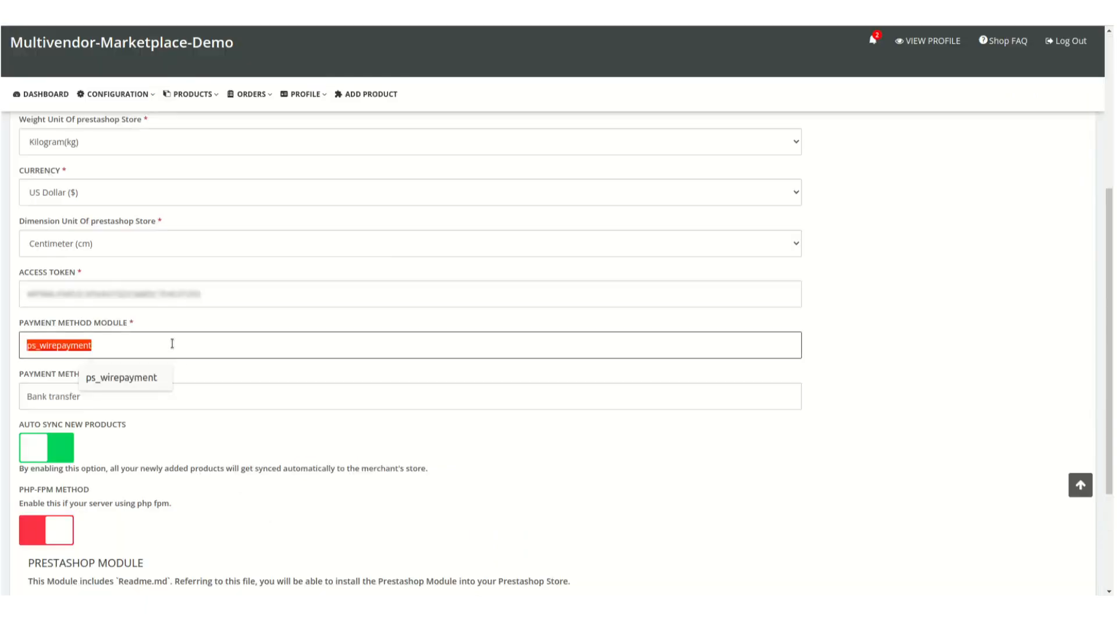
Step: Save the Prestashop details and review the stored configuration form
scroll(172, 344, down, 2)
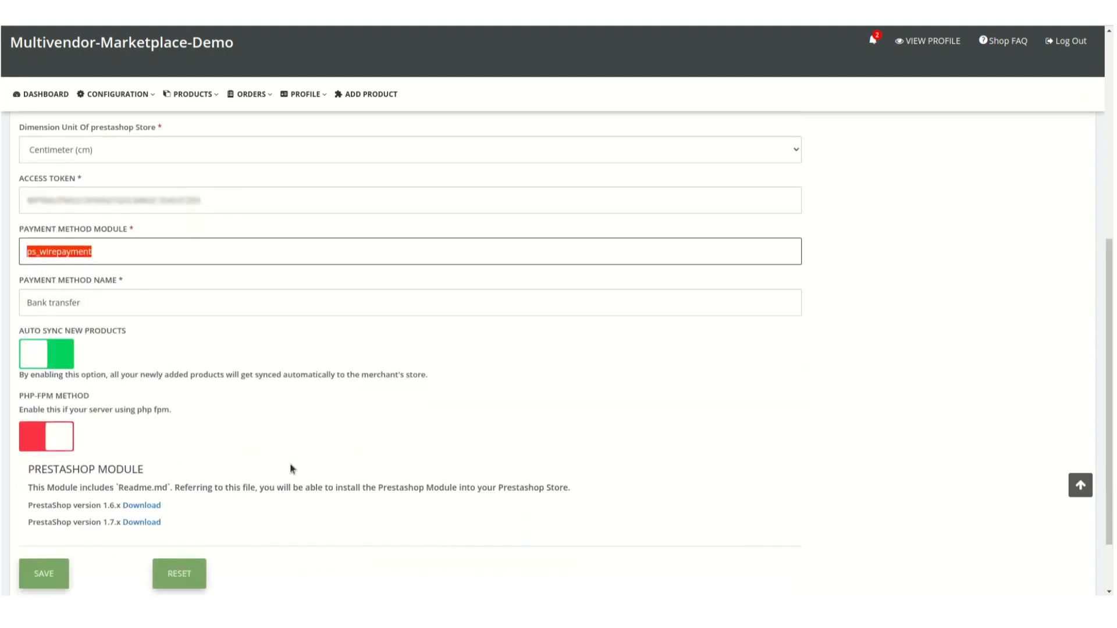
scroll(291, 466, down, 2)
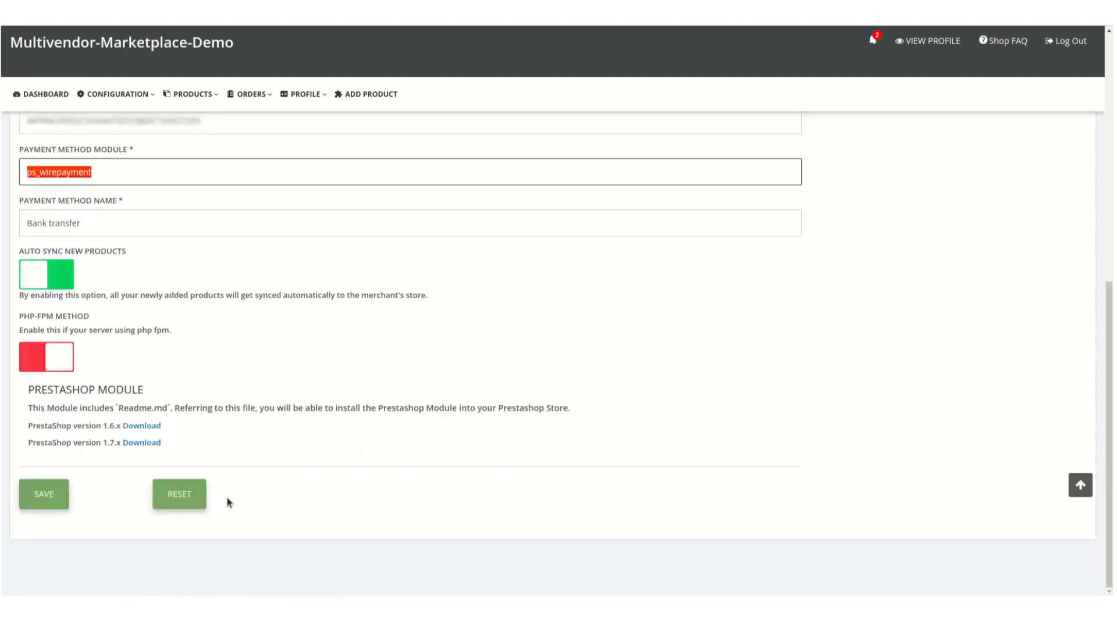
click(53, 500)
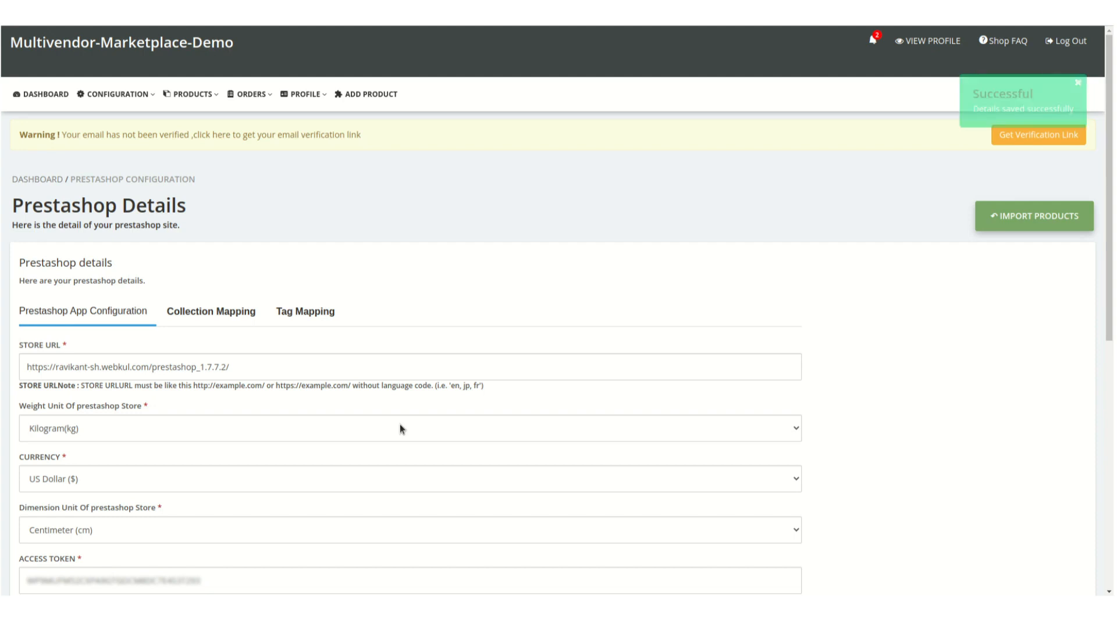
scroll(399, 429, down, 5)
scroll(403, 415, down, 3)
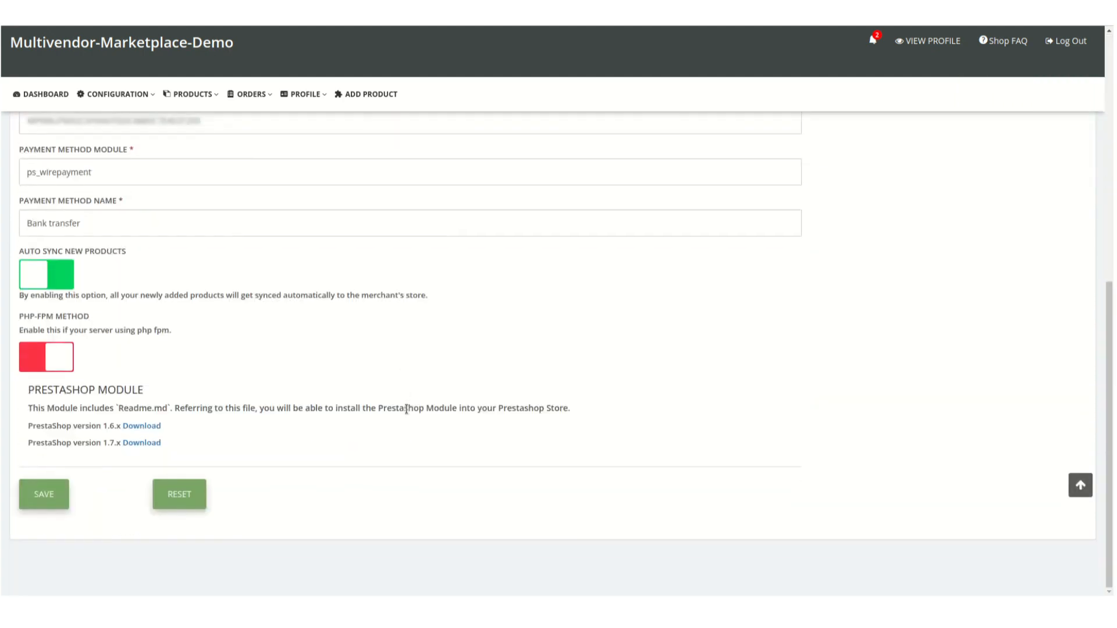
scroll(420, 369, up, 8)
scroll(447, 327, down, 5)
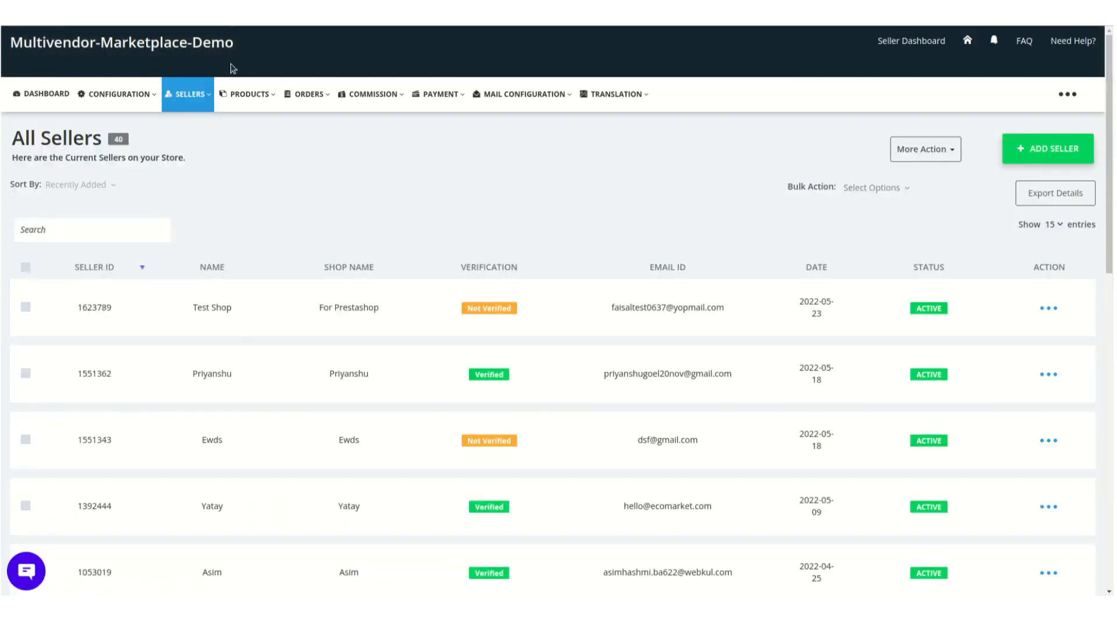
Step: Look through the admin panel's configuration options for the Connector Configuration entry
mouse_move(116, 94)
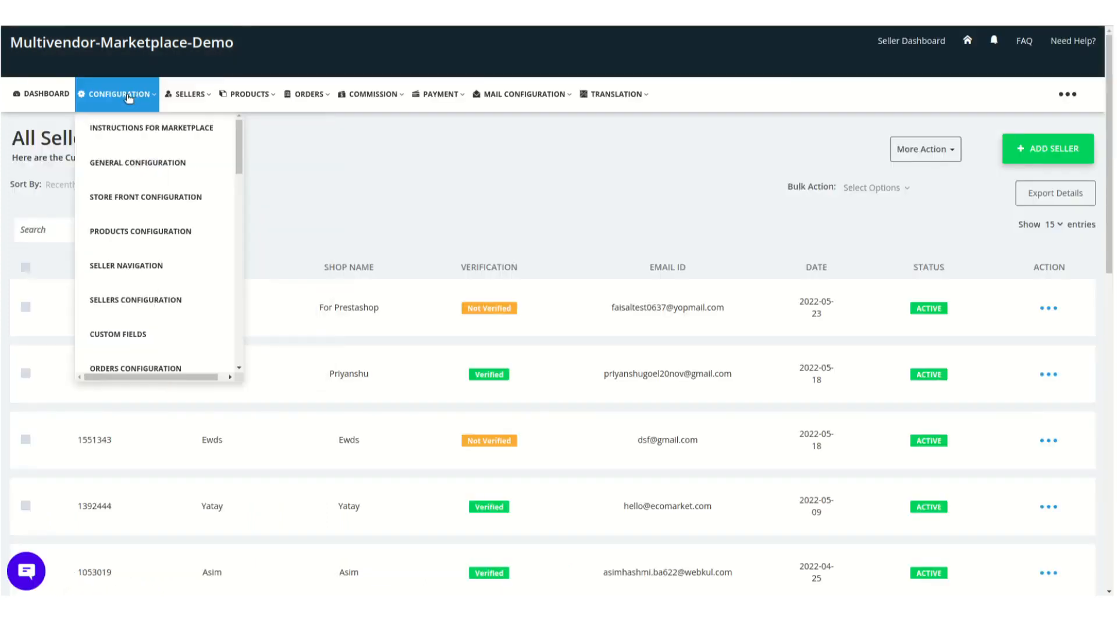
scroll(162, 307, down, 3)
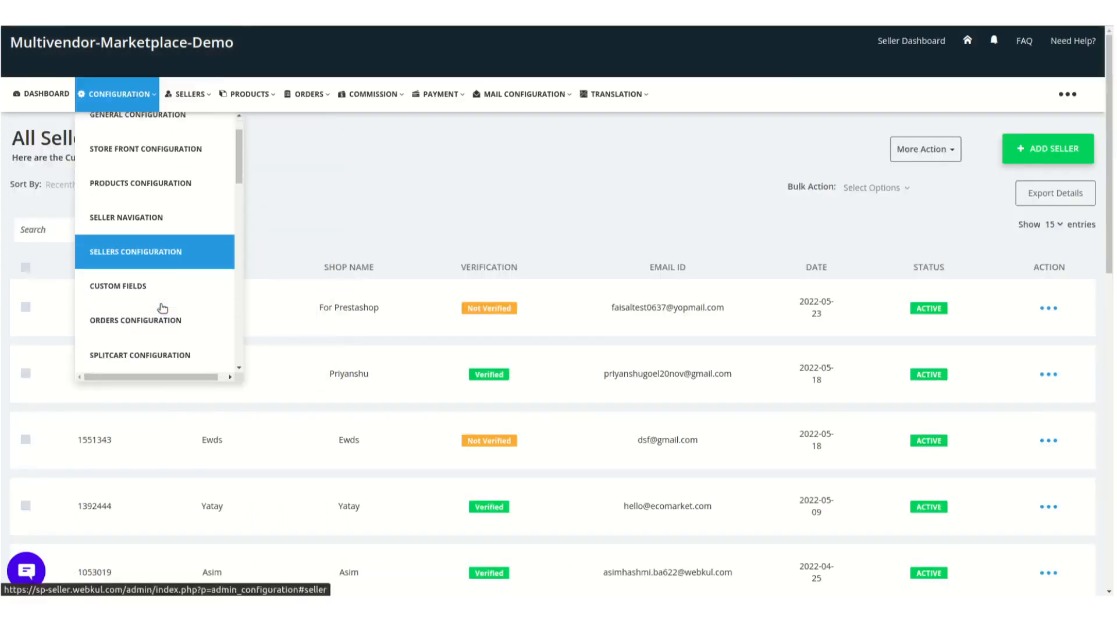
scroll(162, 307, down, 6)
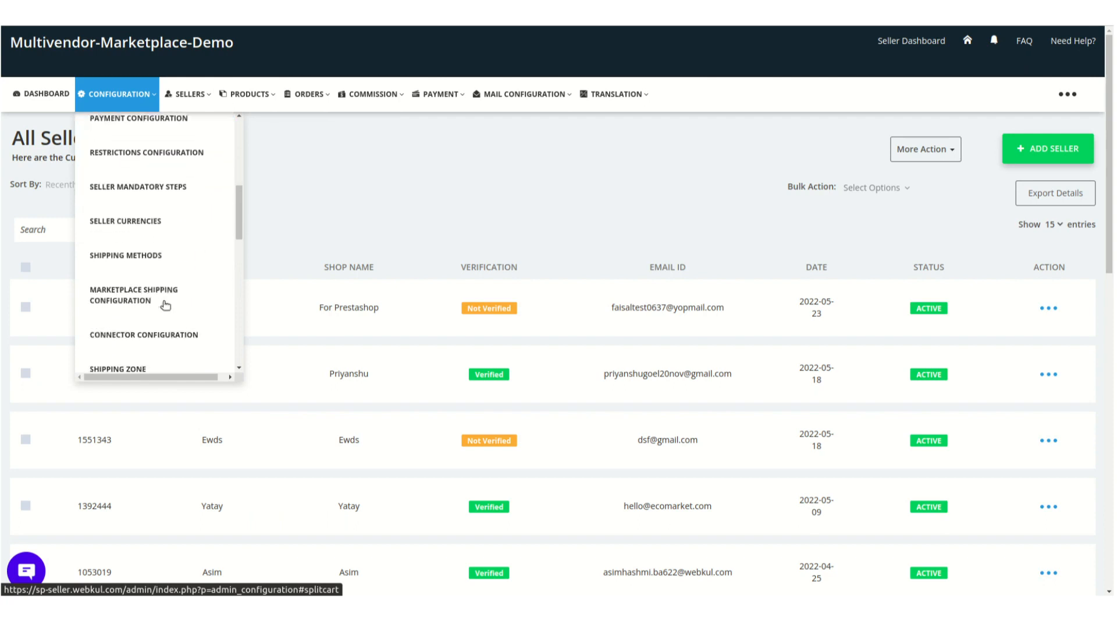
scroll(165, 306, down, 2)
scroll(166, 305, up, 10)
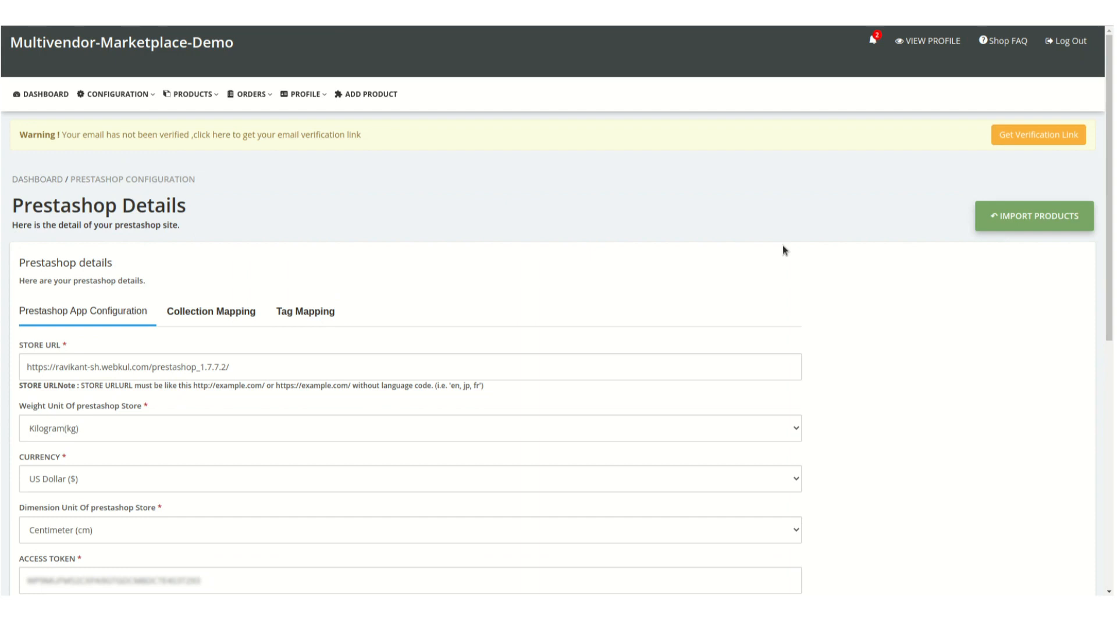
Step: Open product import from the Prestashop Details page and review the duration, product ID and range methods
click(997, 213)
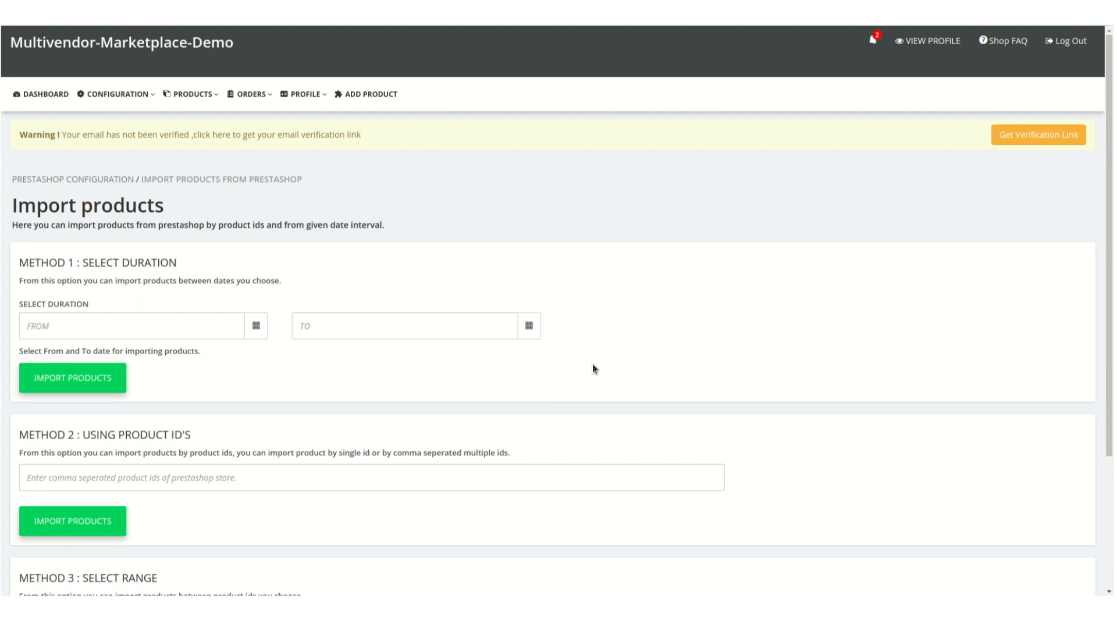
scroll(592, 369, down, 3)
scroll(595, 360, up, 1)
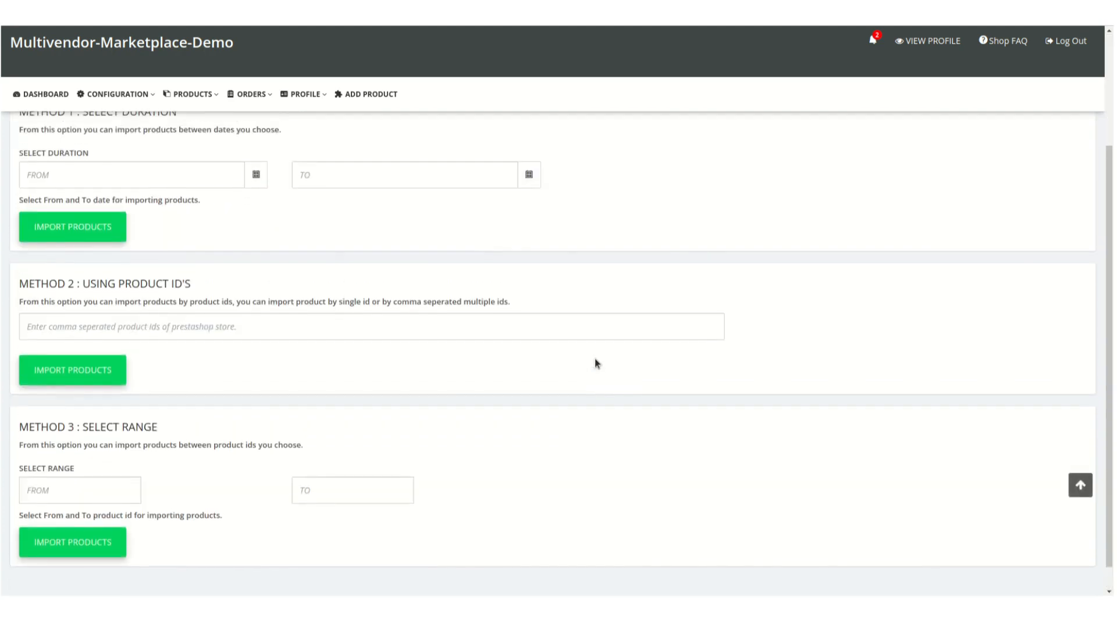
Step: Set the Method 1 import duration from 2022-05-01 to 2022-05-17
click(129, 180)
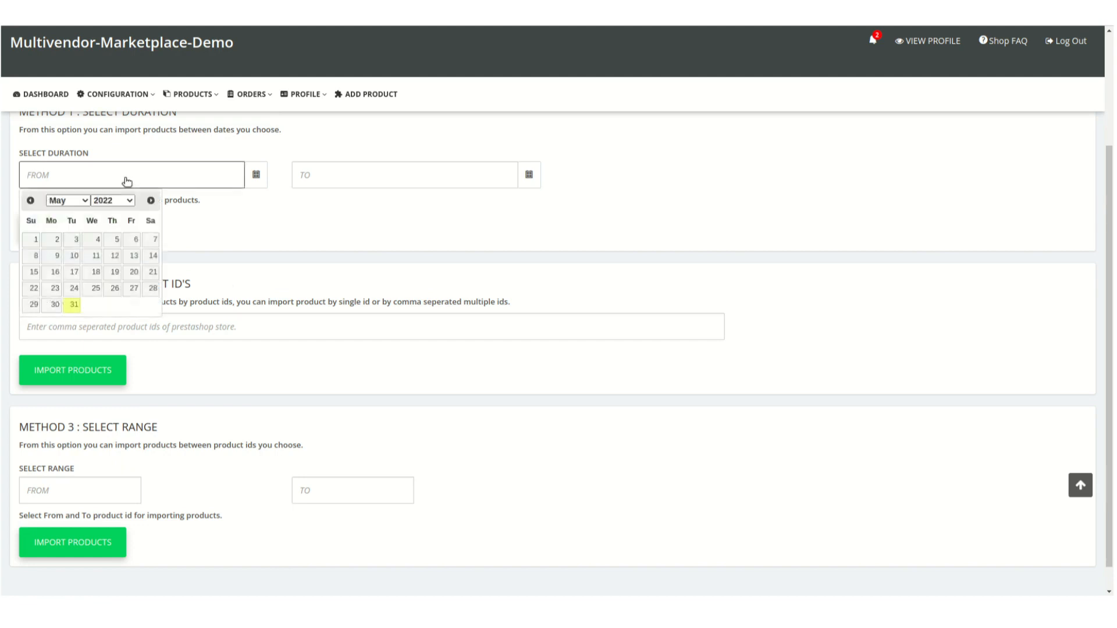
click(36, 241)
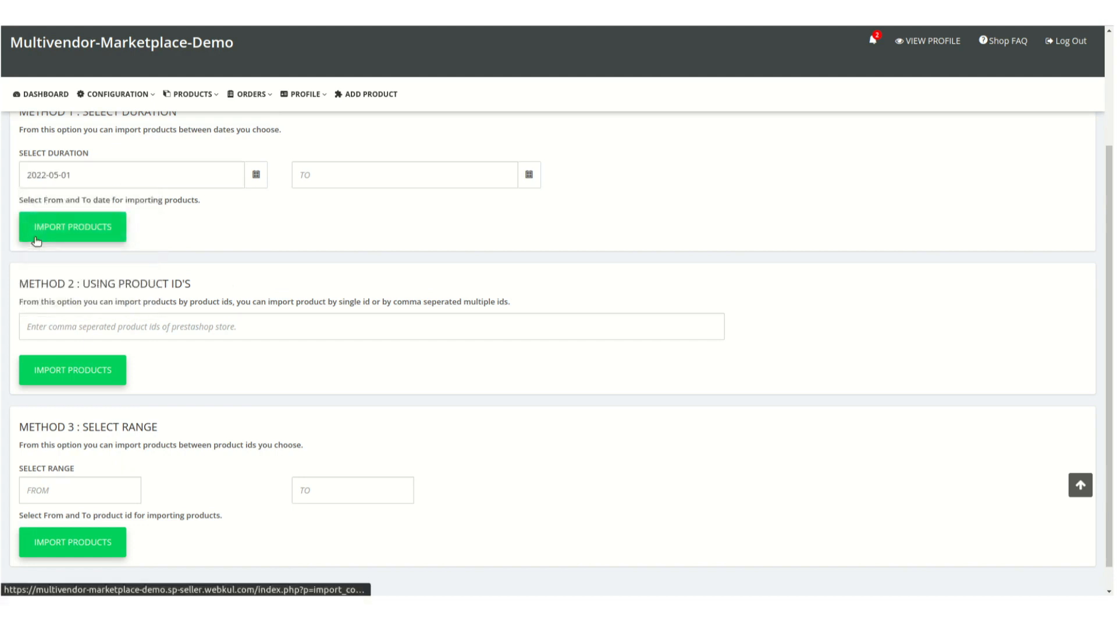
click(374, 183)
click(347, 273)
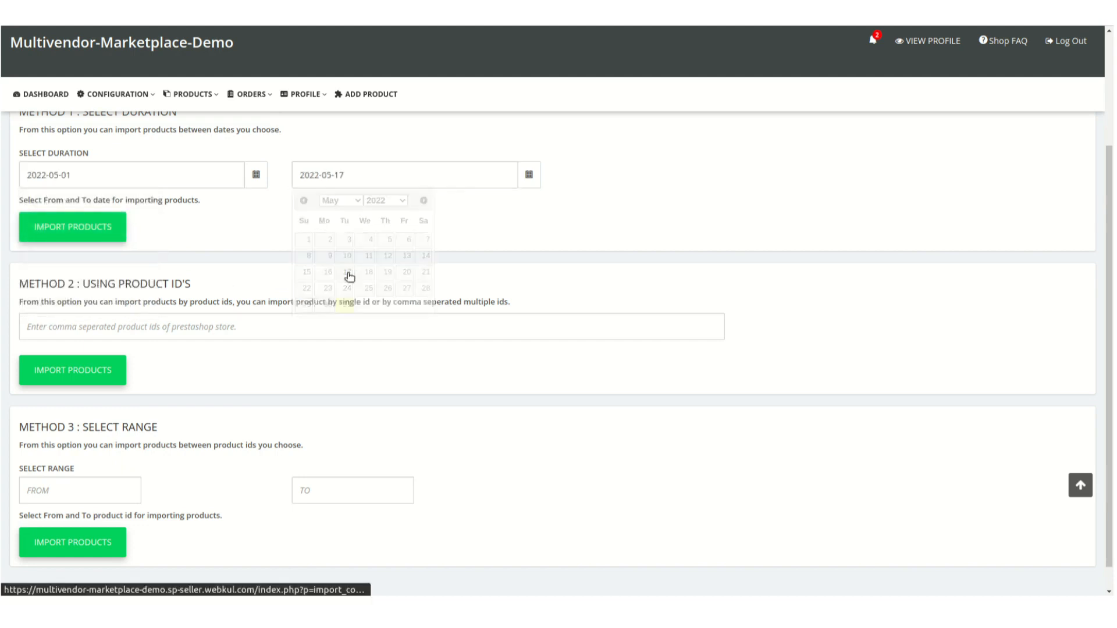
Step: Examine Method 2's product ID field and look over the import options again
click(205, 319)
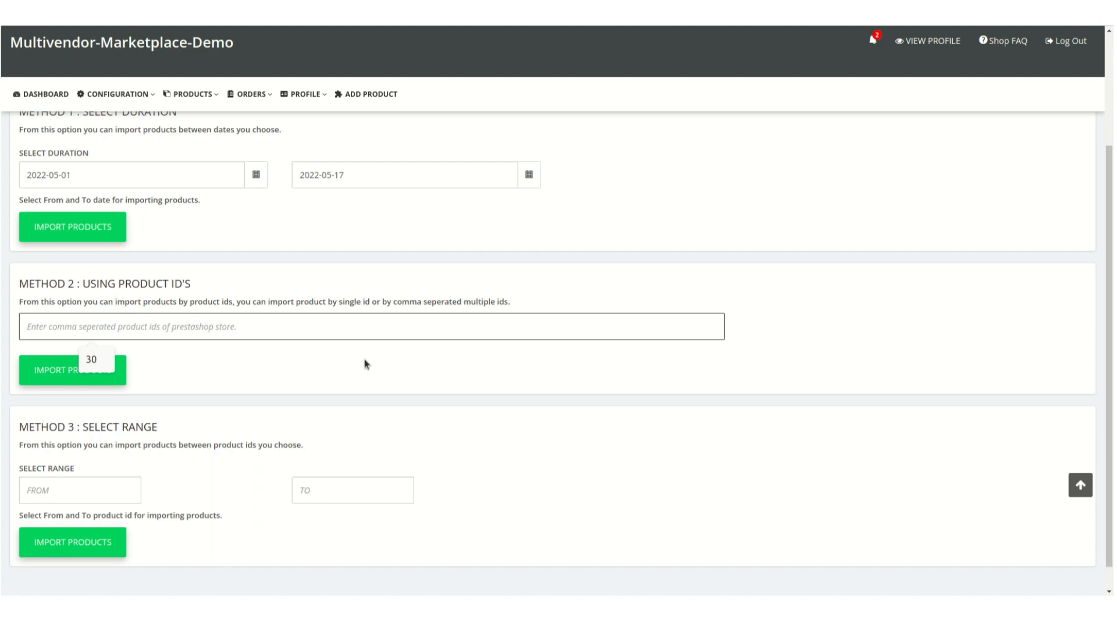
scroll(367, 361, up, 3)
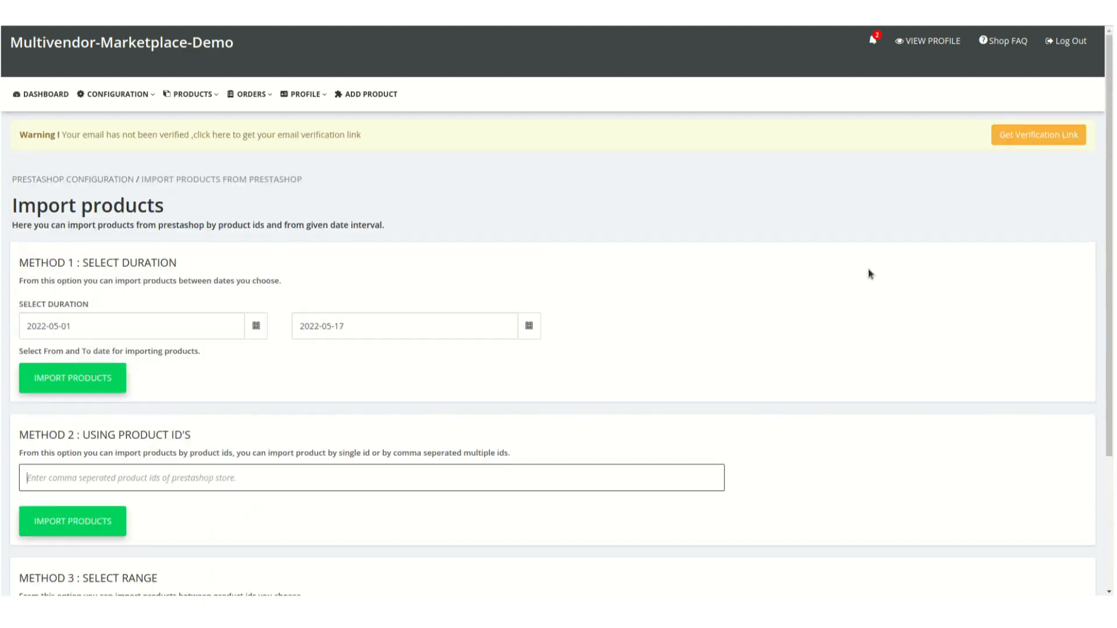
click(868, 269)
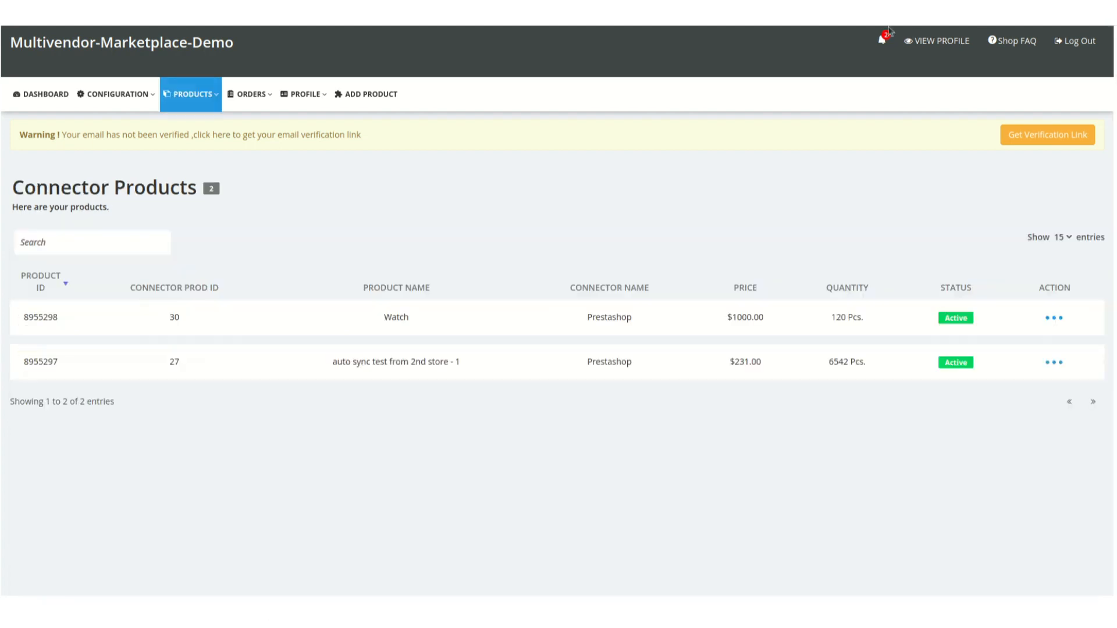
Step: Open the Connector Products list to view the products imported from Prestashop
mouse_move(156, 95)
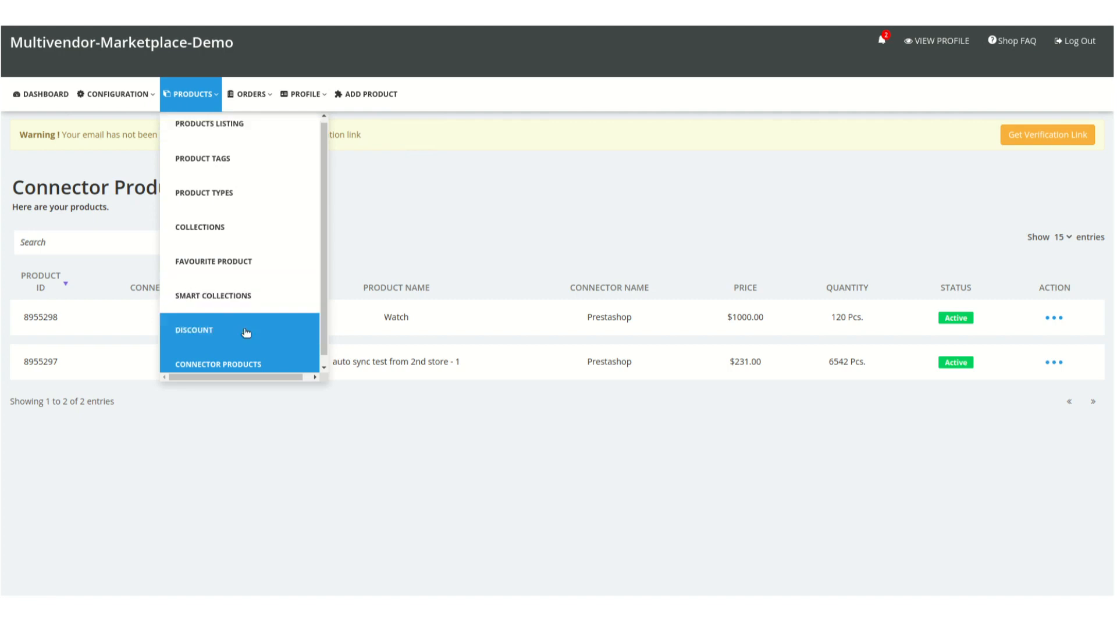
mouse_move(191, 94)
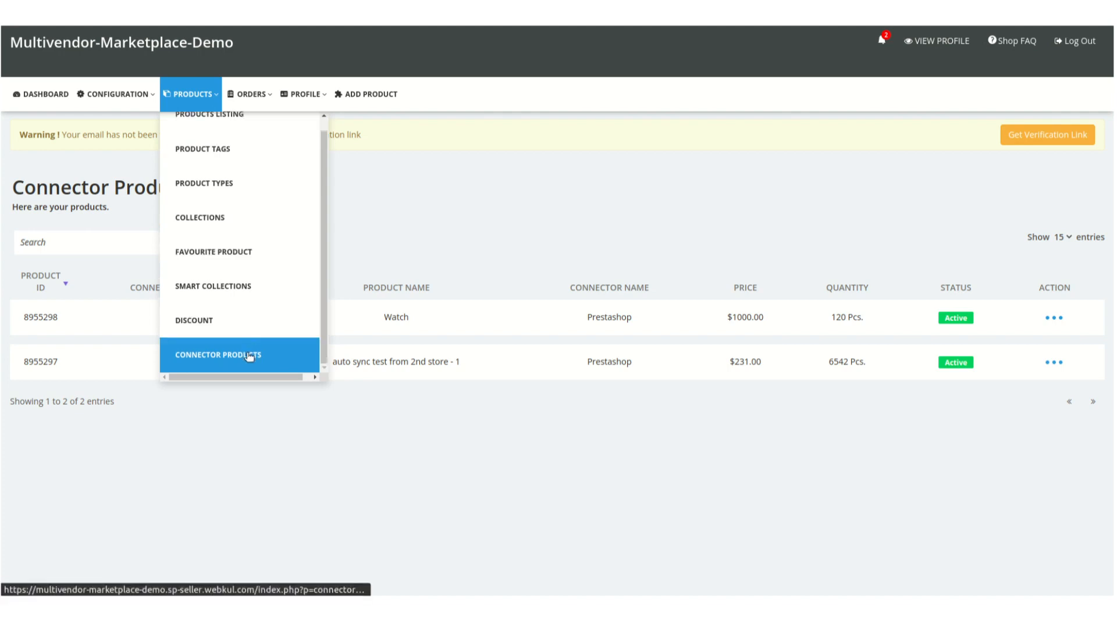
click(249, 356)
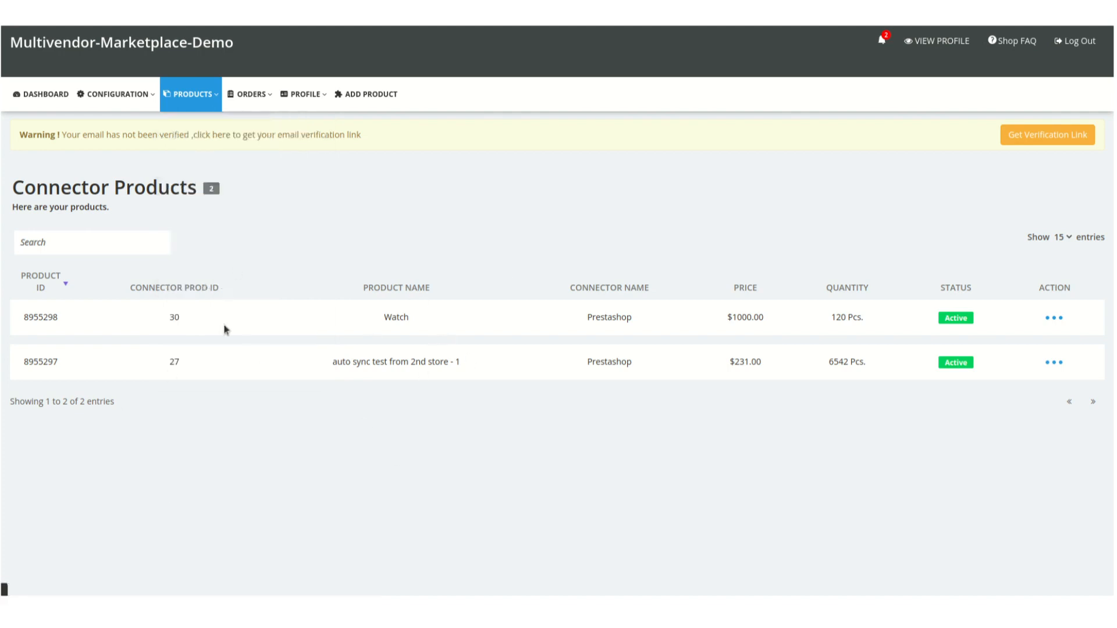